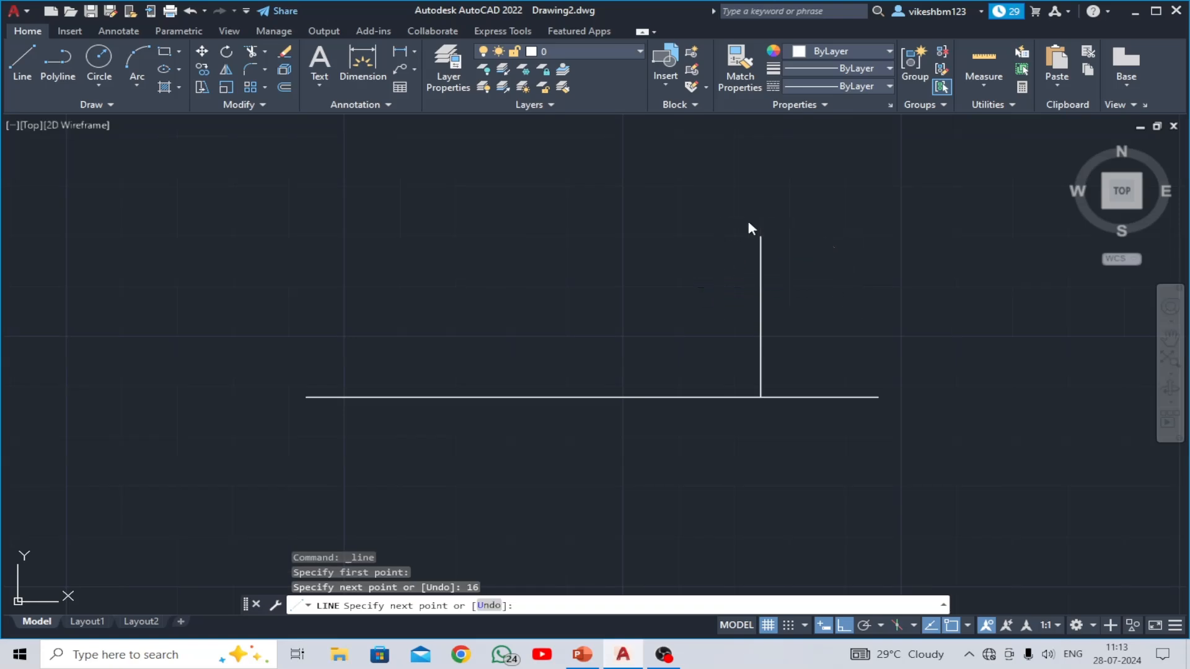
- Continue the line chain from the vertical segment 16 units up, 9 units left and 8 units down
type("16")
key("Return")
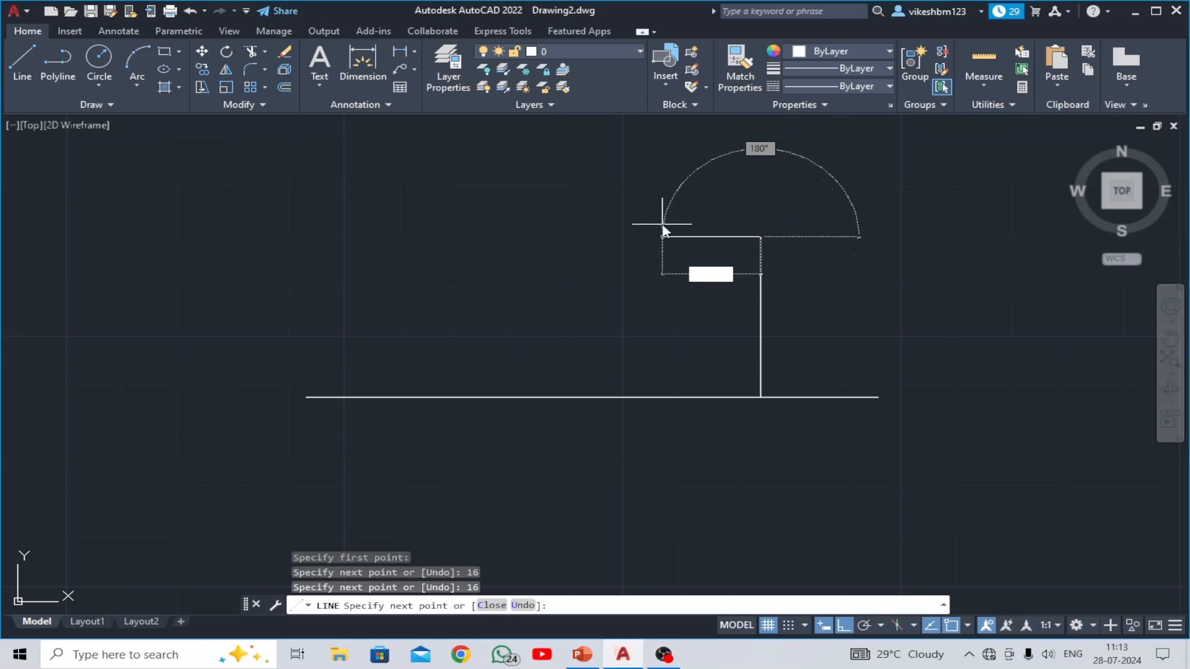
type("9")
key("Return")
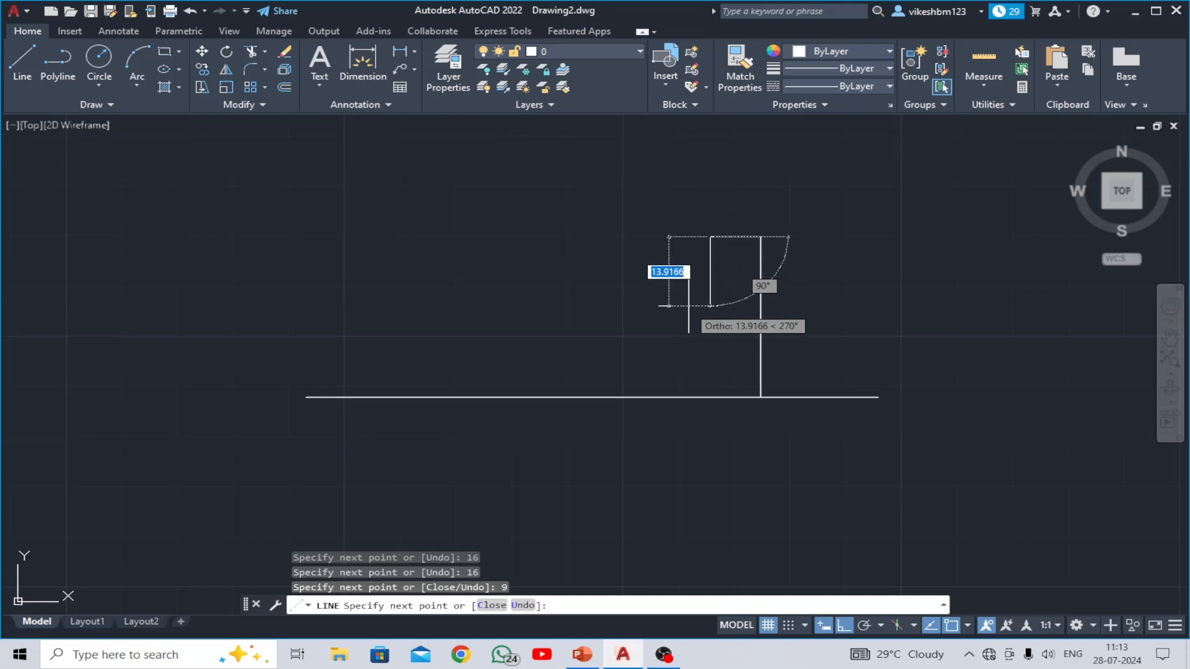
type("8")
key("Return")
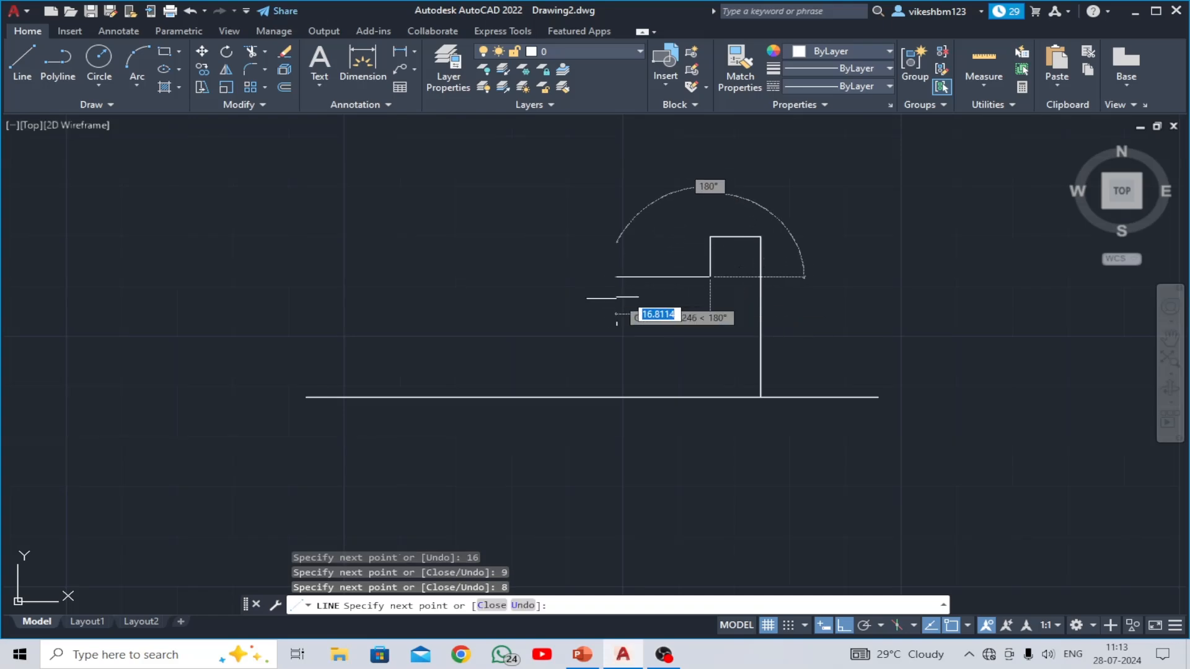
- Extend the stepped outline 9 units left, 2 units down and 28 units left, ending the line chain there
type("9")
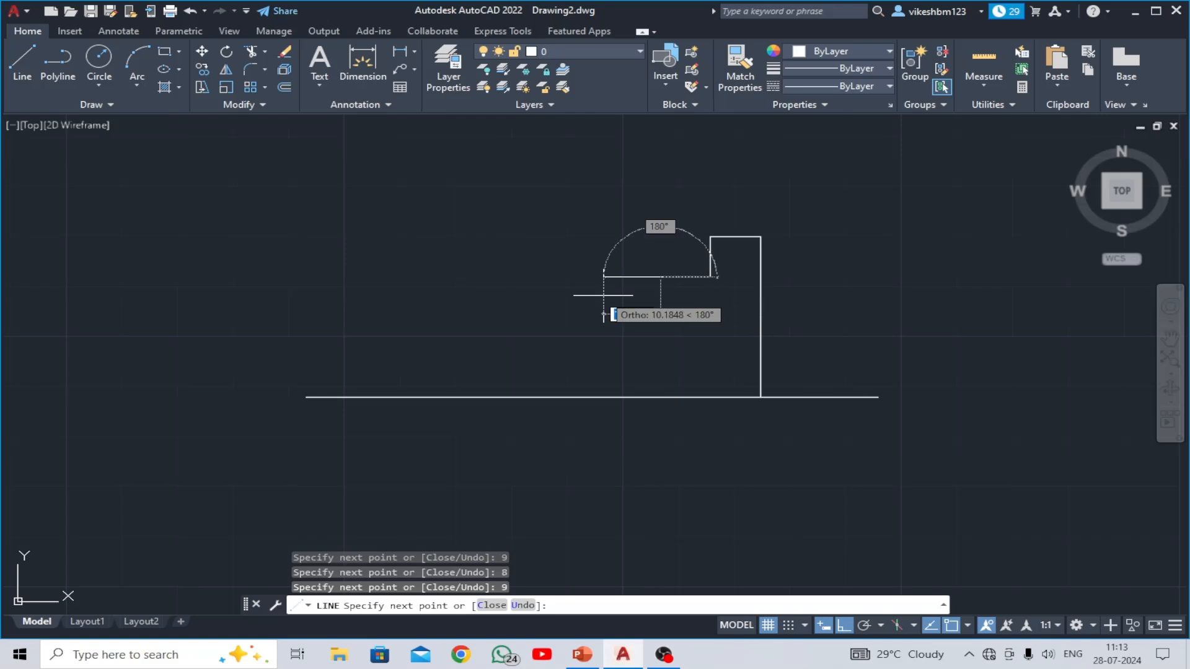
key("Return")
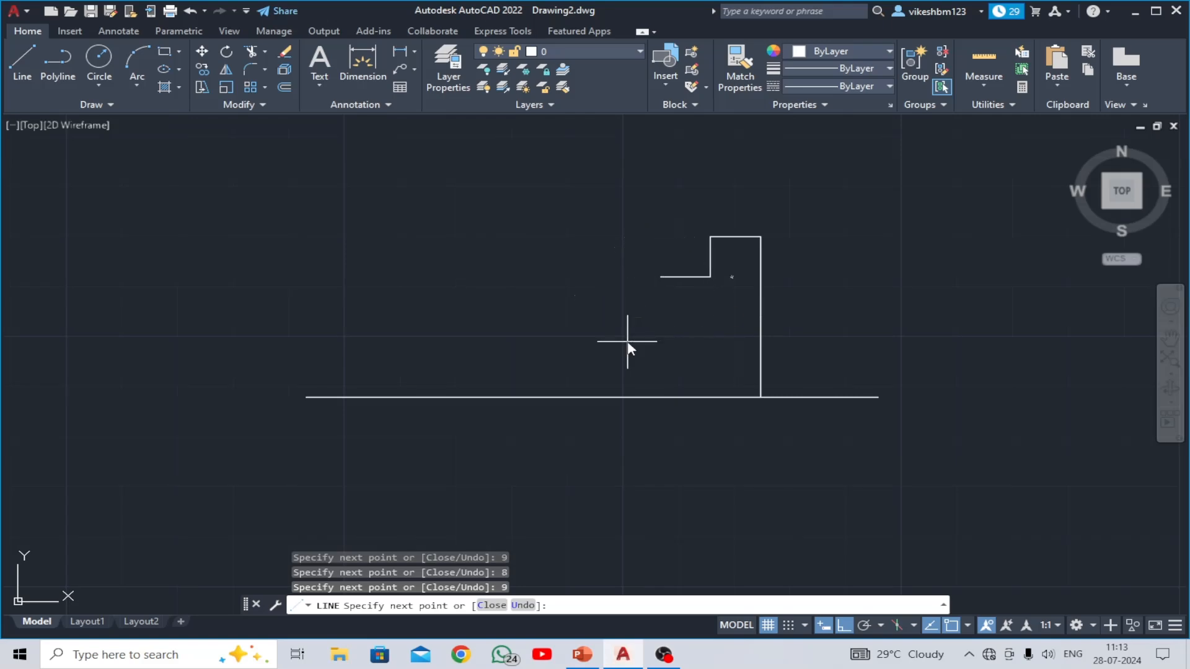
type("2")
key("Return")
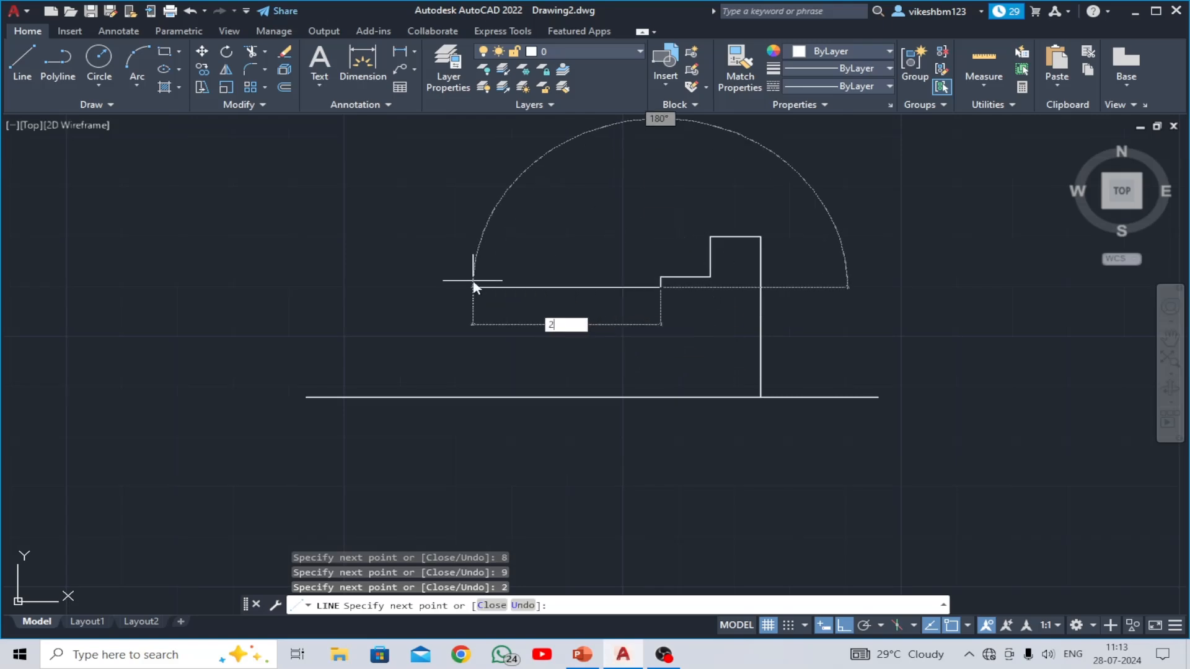
type("28")
key("Return")
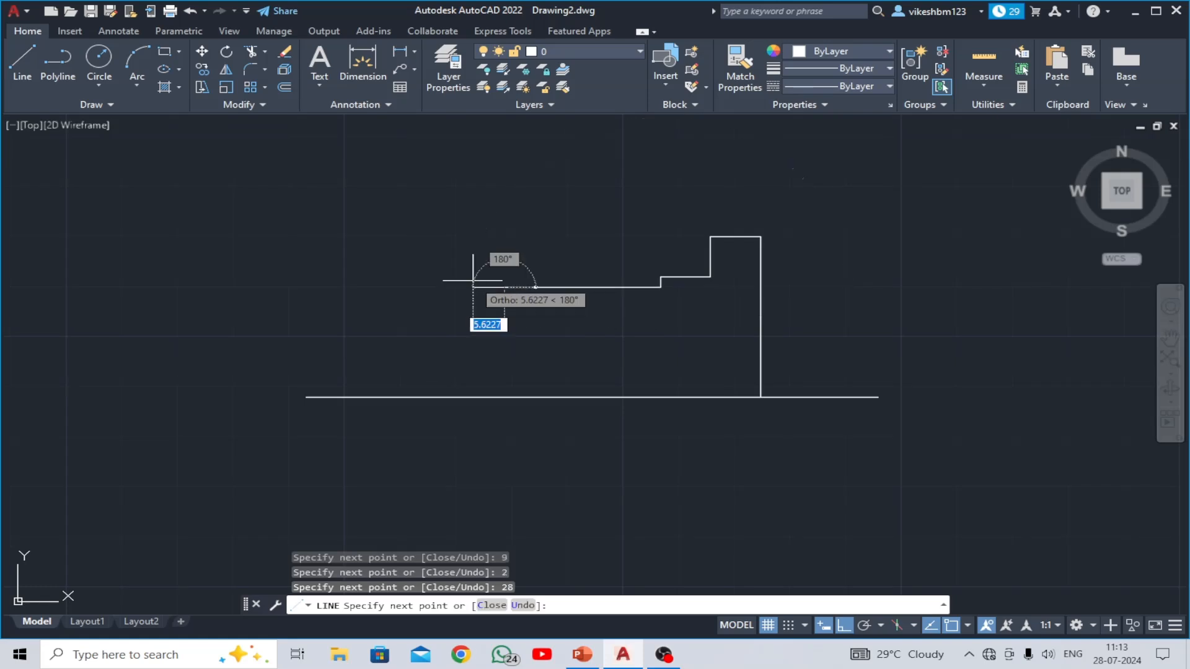
key("Escape")
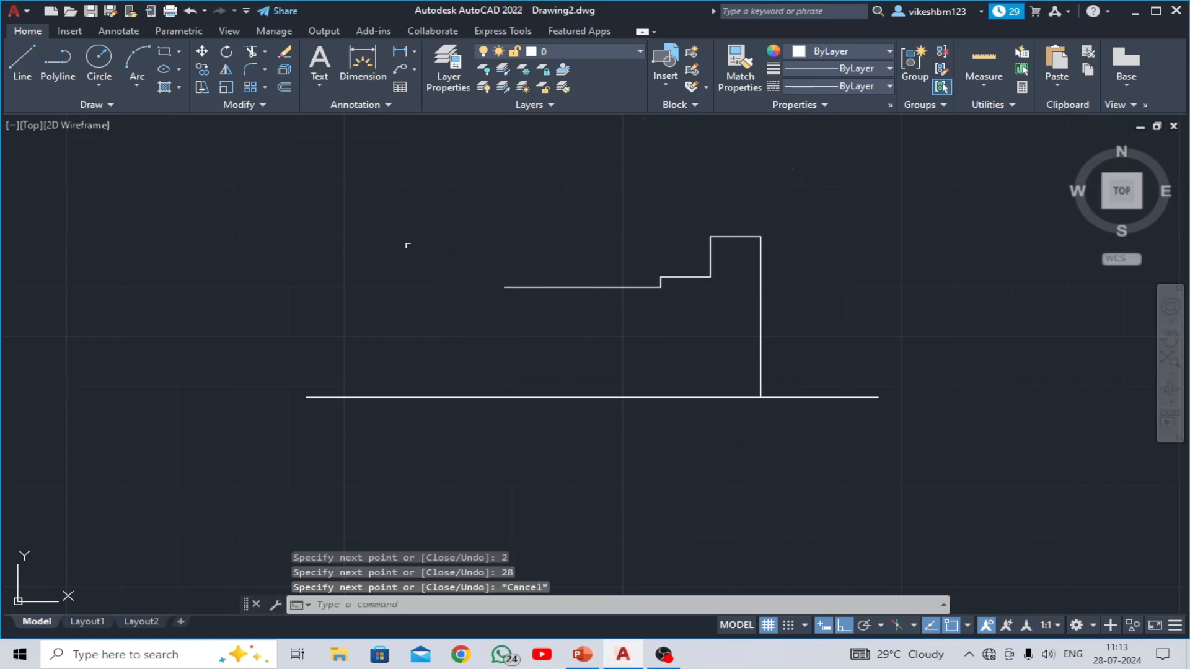
- Mirror the four stepped lines about a vertical axis through the 28-unit line's midpoint, keeping the originals
left_click(224, 71)
left_click(745, 209)
left_click(685, 305)
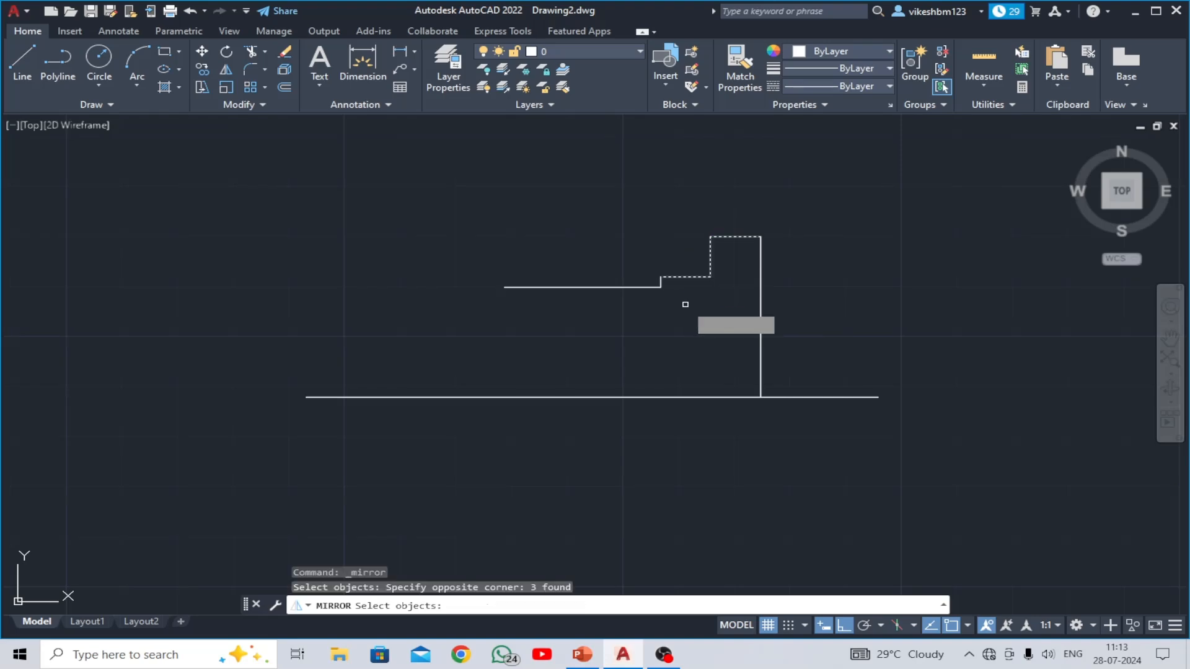
left_click(660, 280)
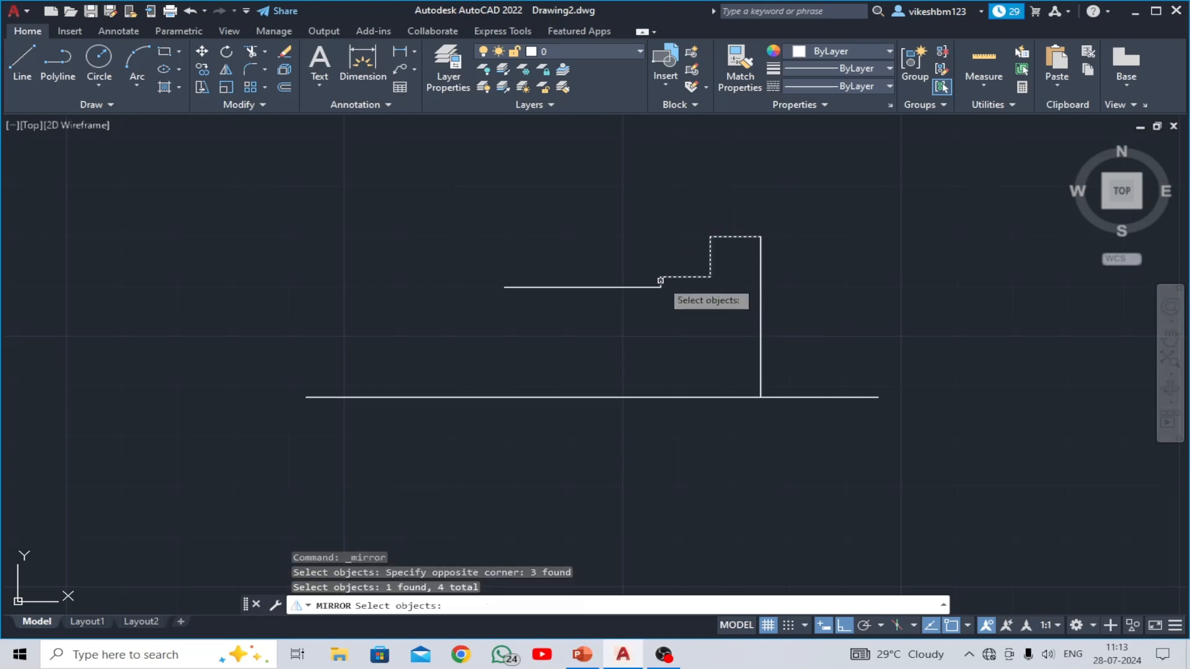
key("Return")
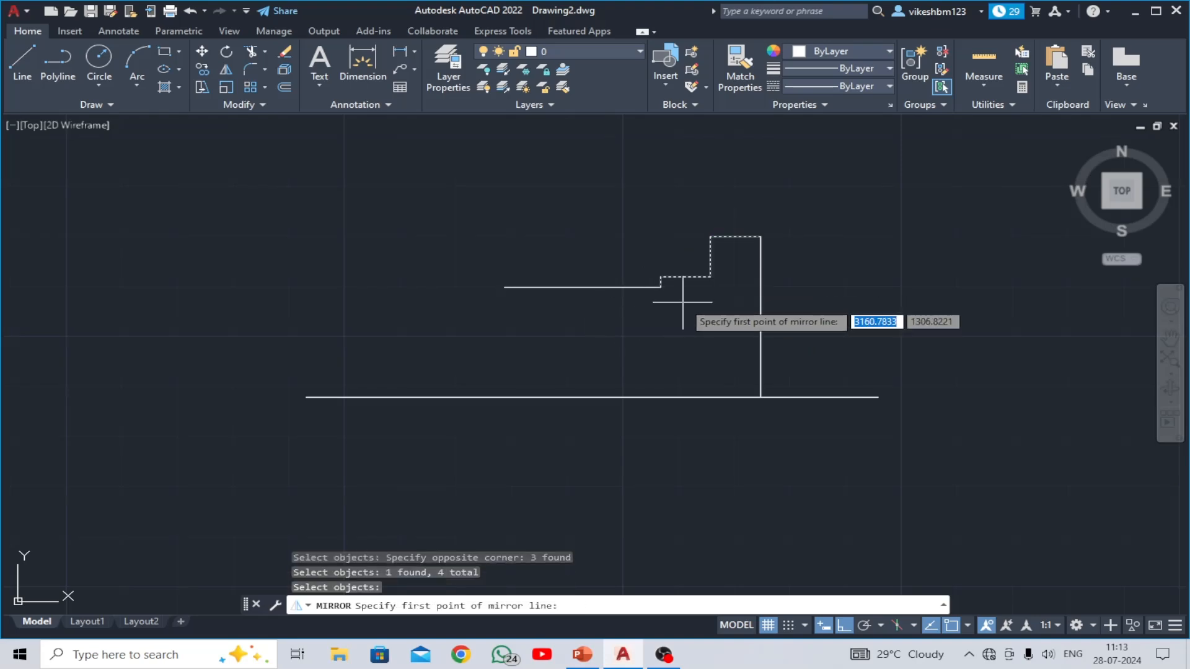
left_click(582, 287)
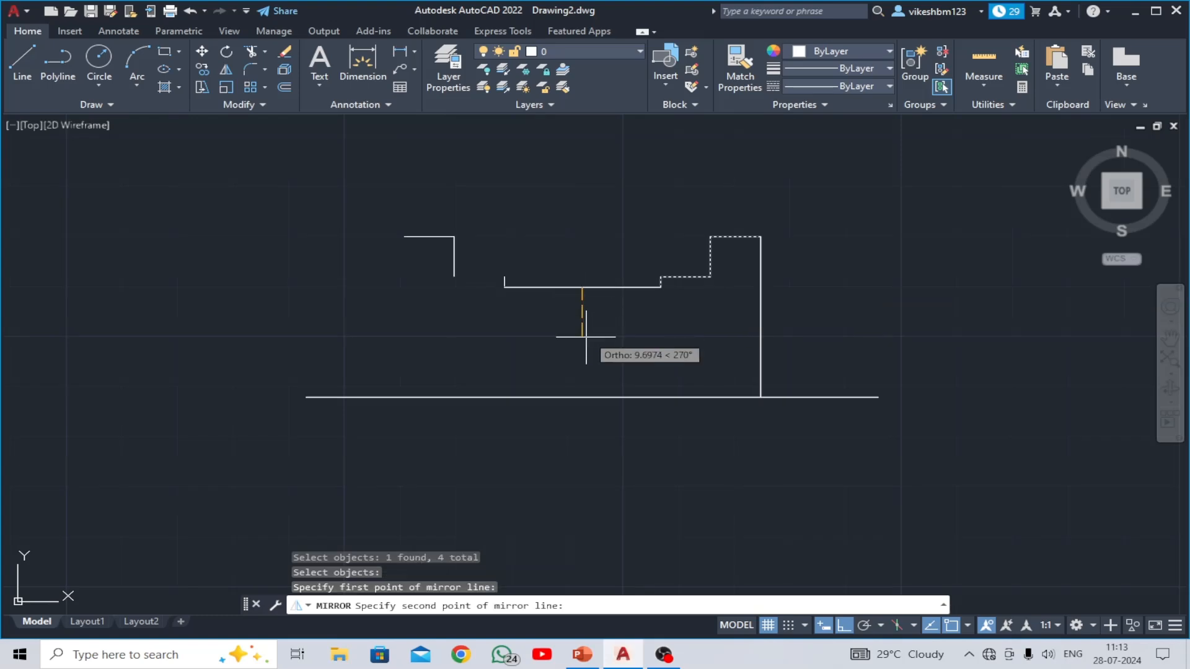
left_click(588, 344)
left_click(643, 390)
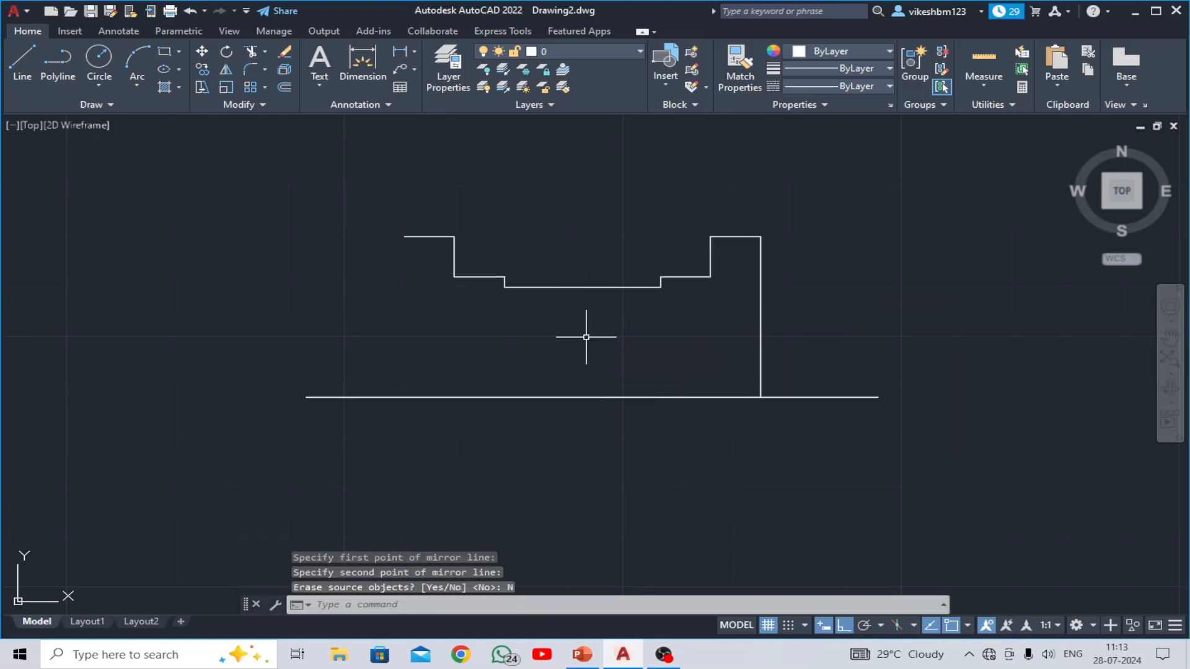
- Close the profile with a line 16 units down from its upper-left end and a horizontal line across to the right edge
left_click(22, 59)
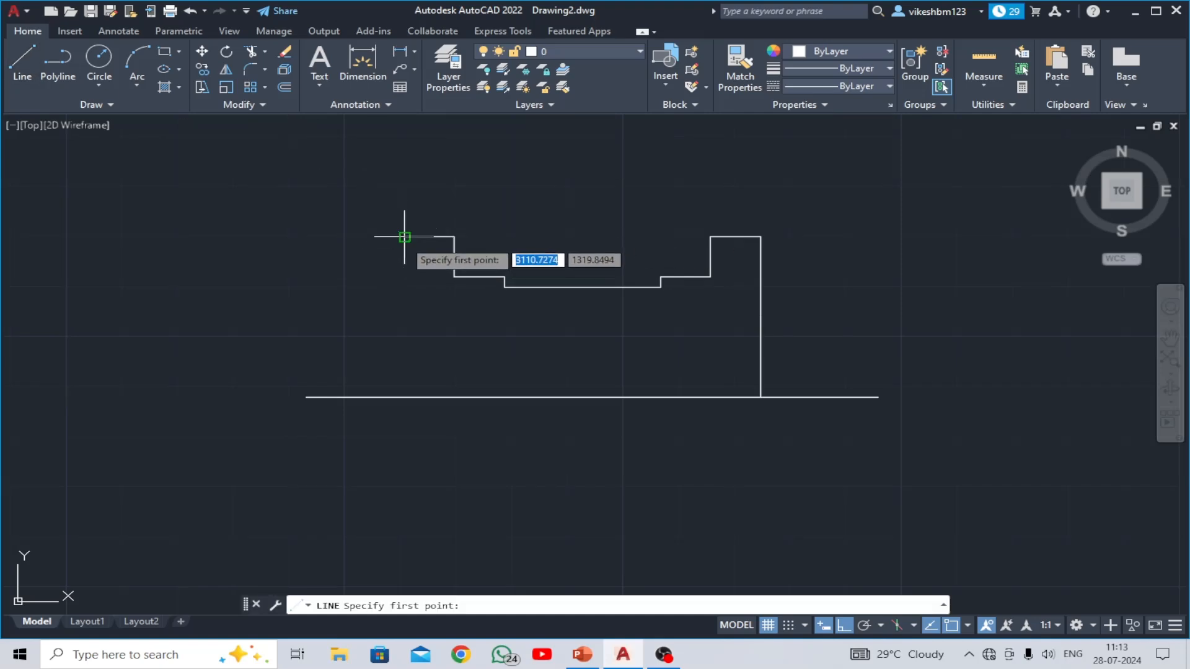
left_click(405, 237)
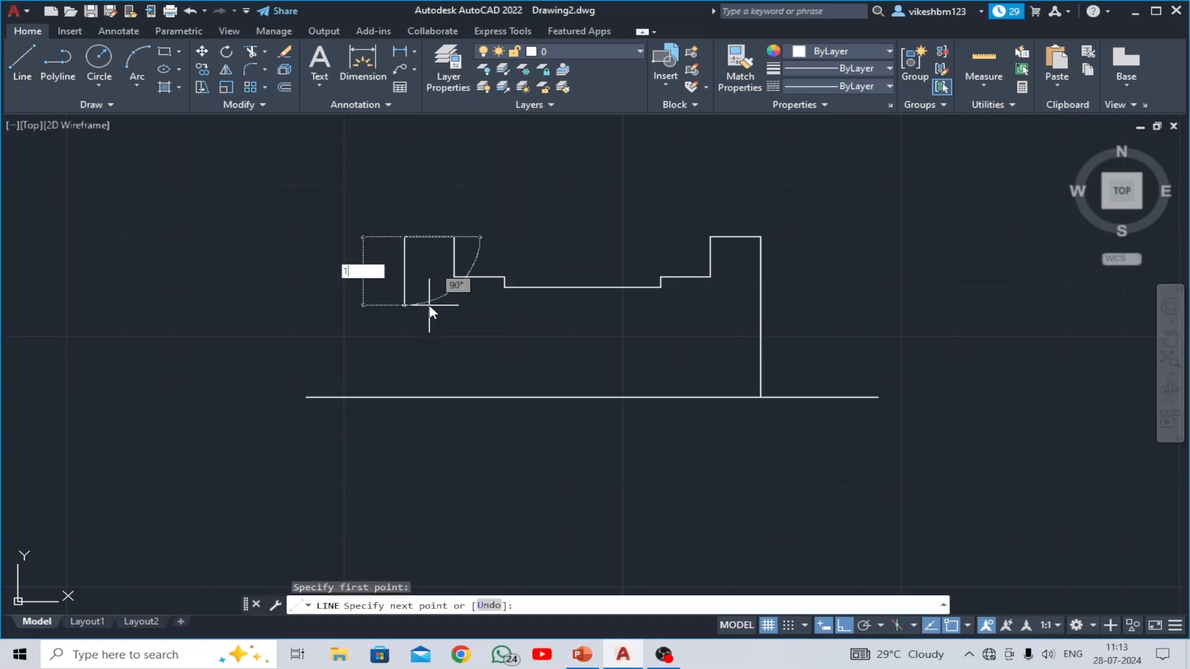
type("16")
key("Return")
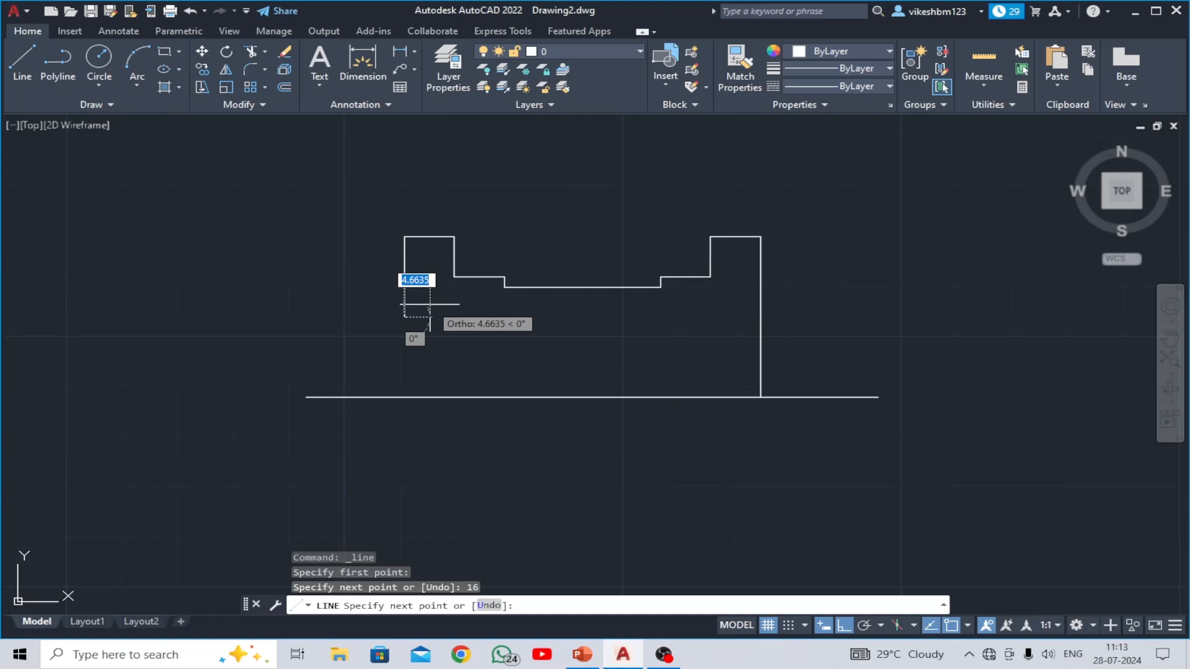
left_click(761, 318)
key("Escape")
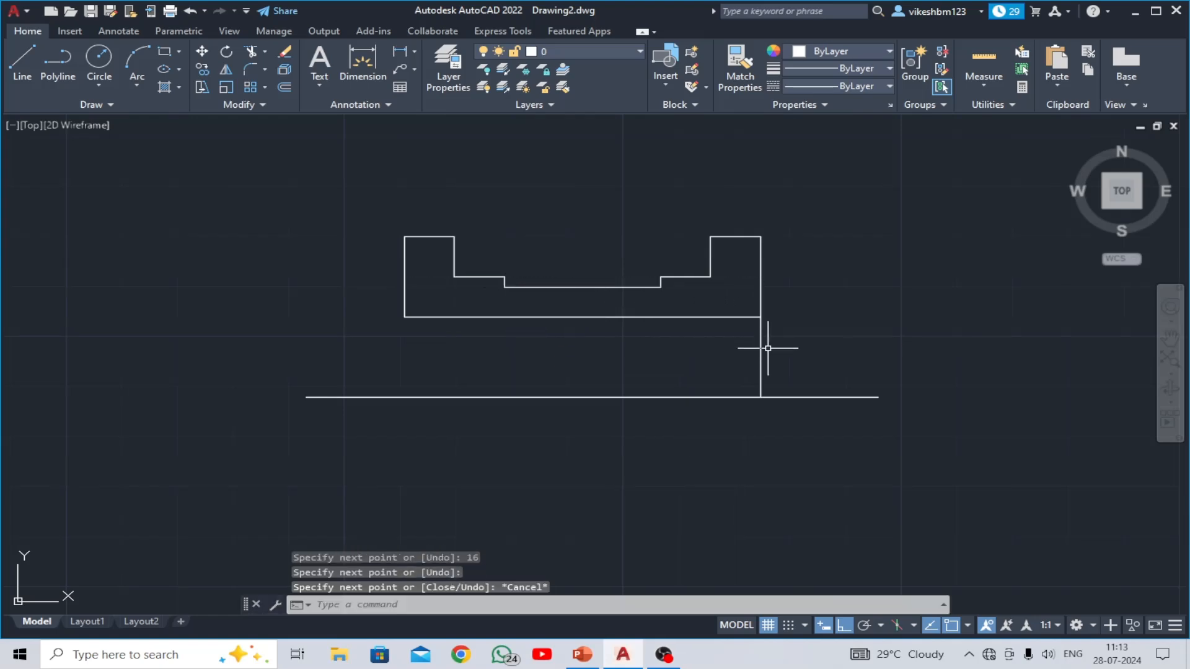
- Erase the vertical line connecting the profile's lower right corner to the long horizontal line
left_click(767, 345)
left_click(742, 351)
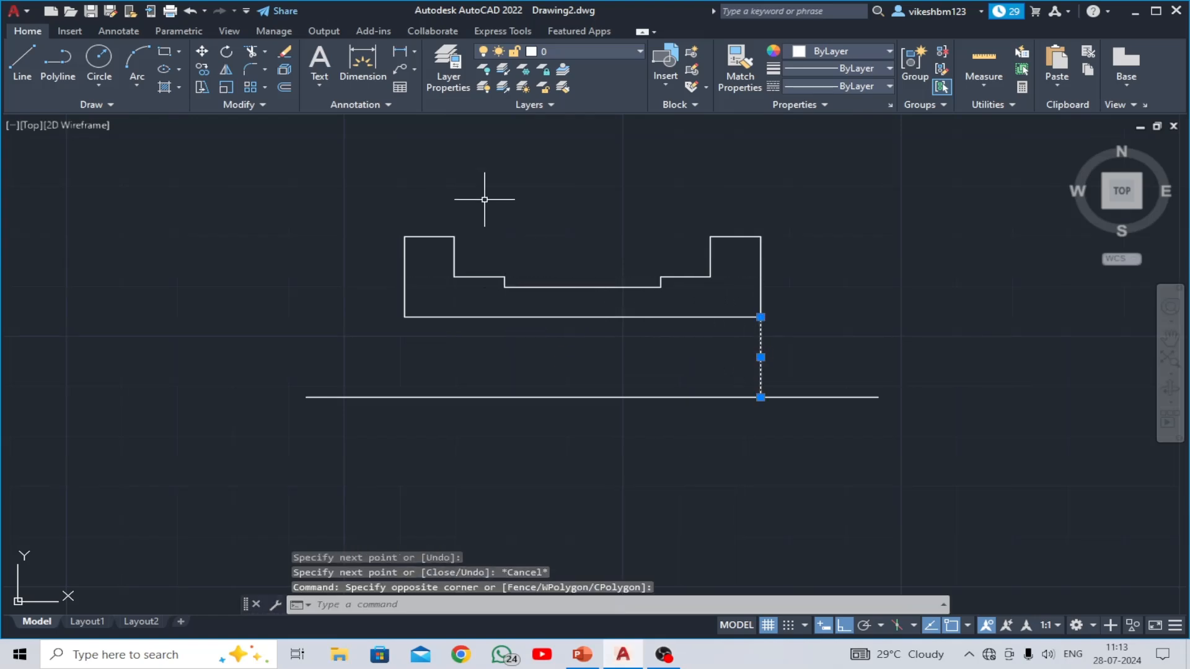
left_click(285, 52)
- Join all the lines of the closed stepped profile into a single polyline
left_click(769, 214)
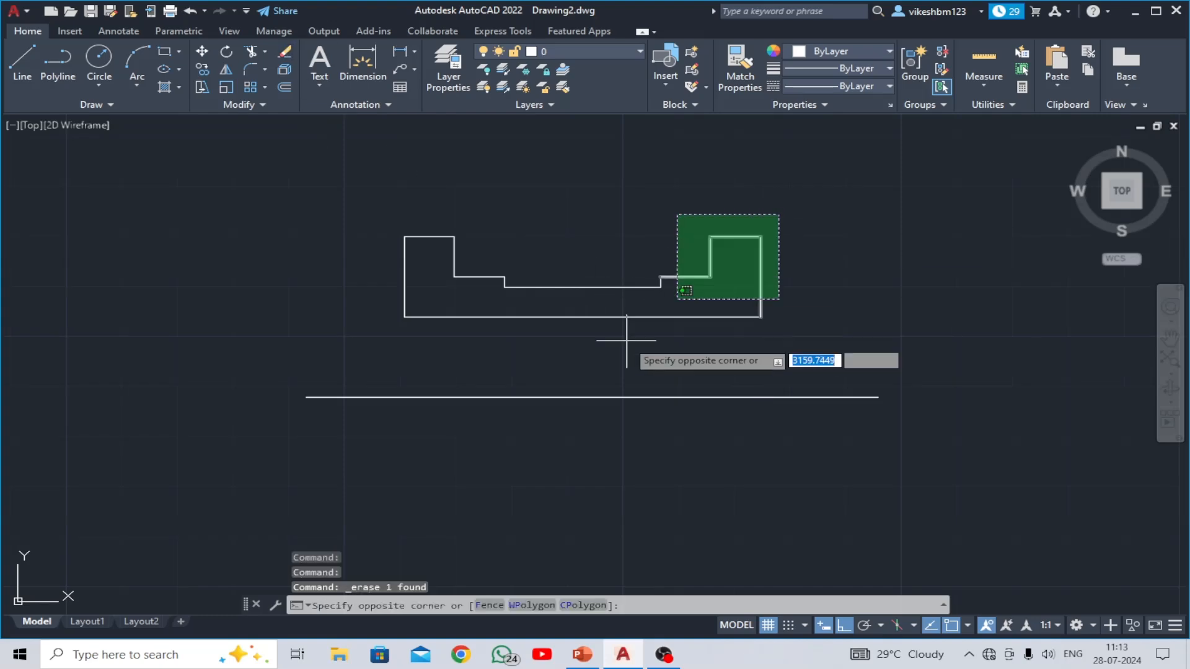
left_click(364, 370)
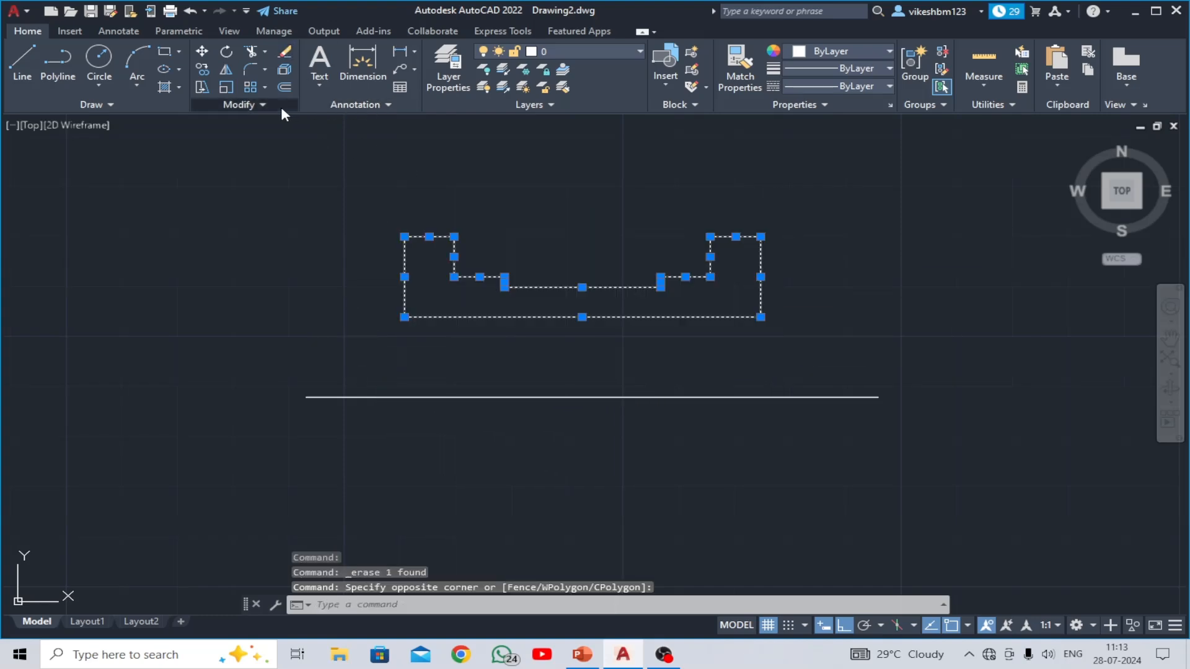
left_click(281, 105)
left_click(273, 146)
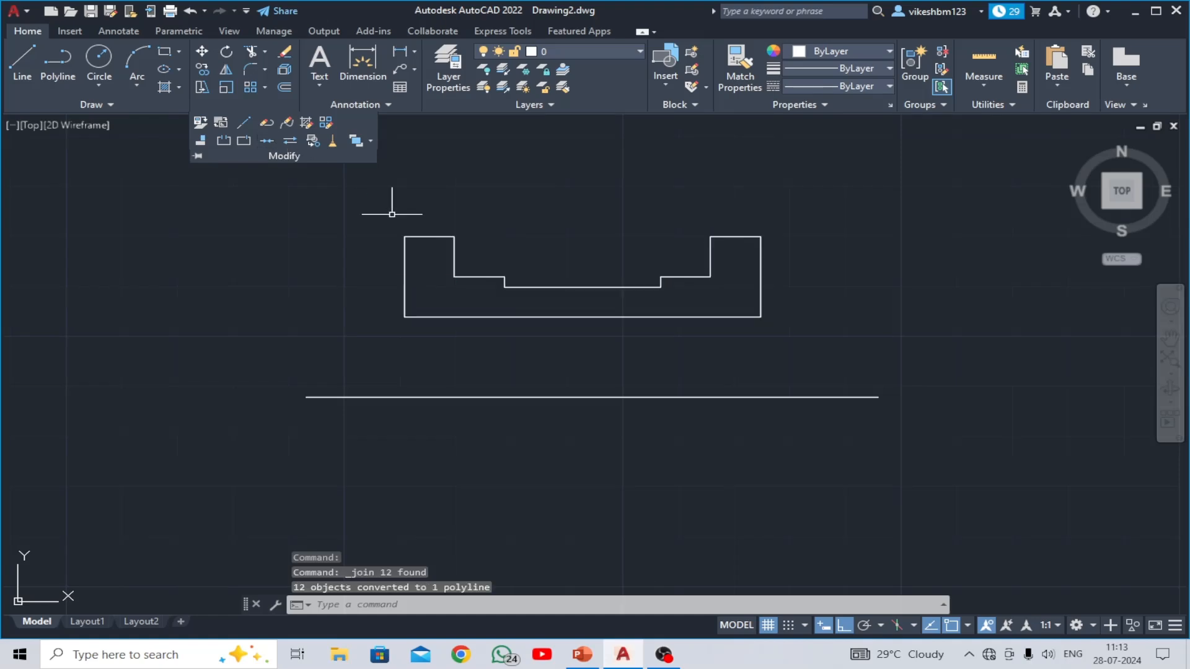
key("Escape")
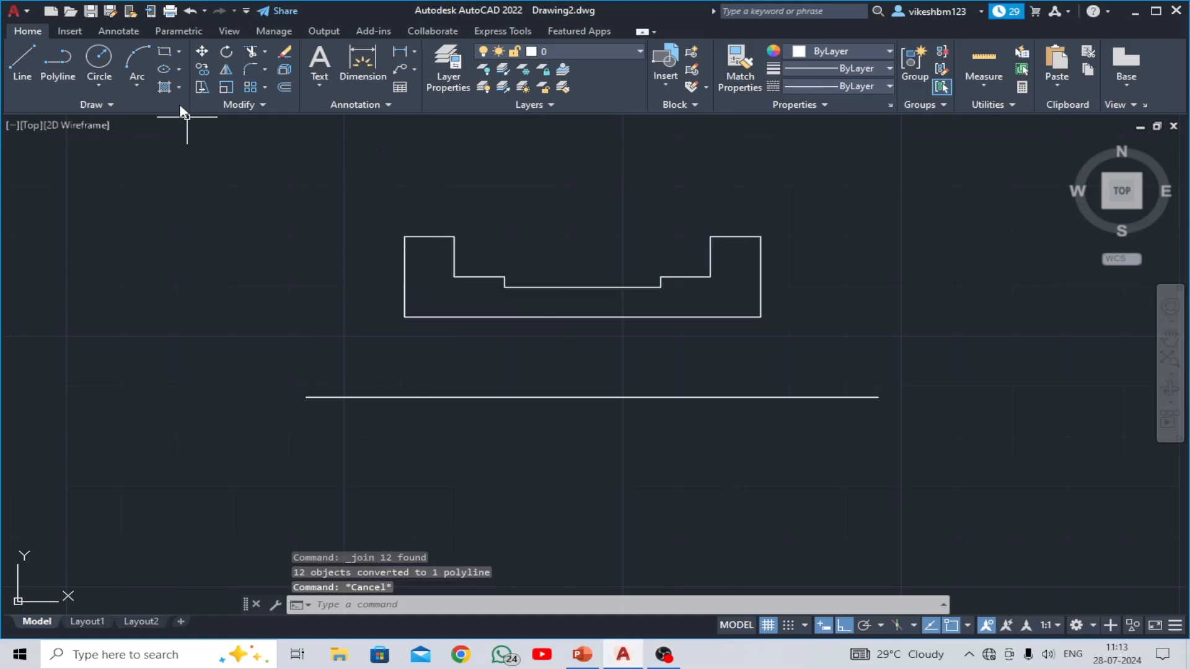
- Draw a circle of diameter 8 centred on the long horizontal line, directly below the profile's middle
left_click(121, 83)
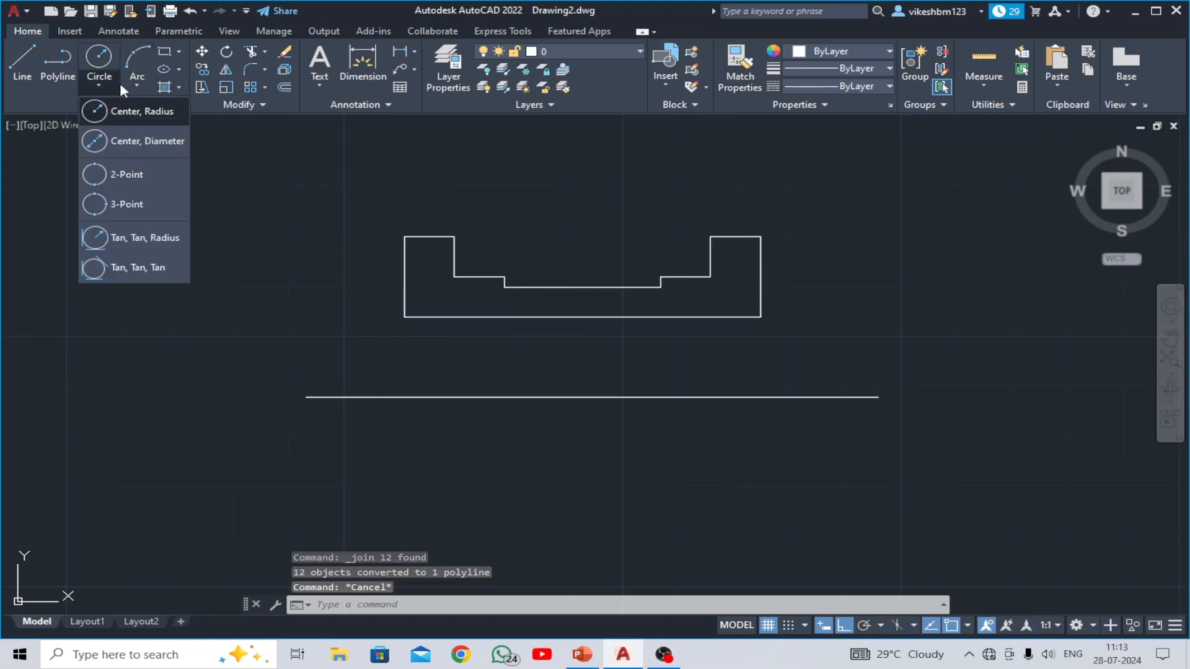
left_click(136, 124)
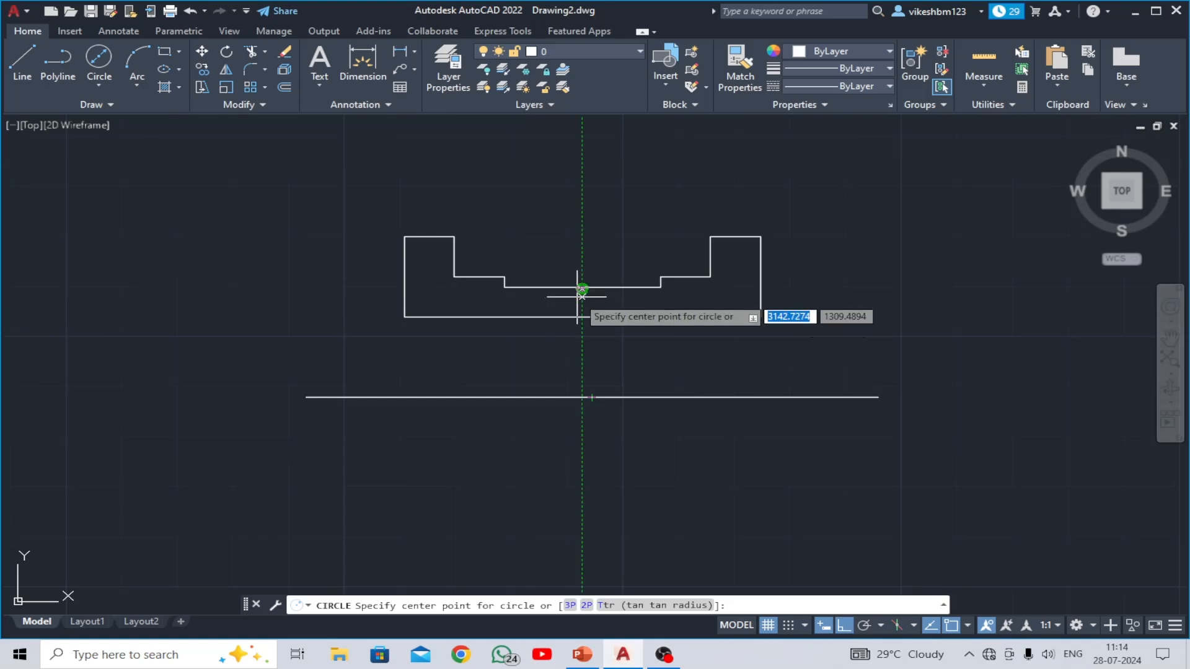
left_click(583, 397)
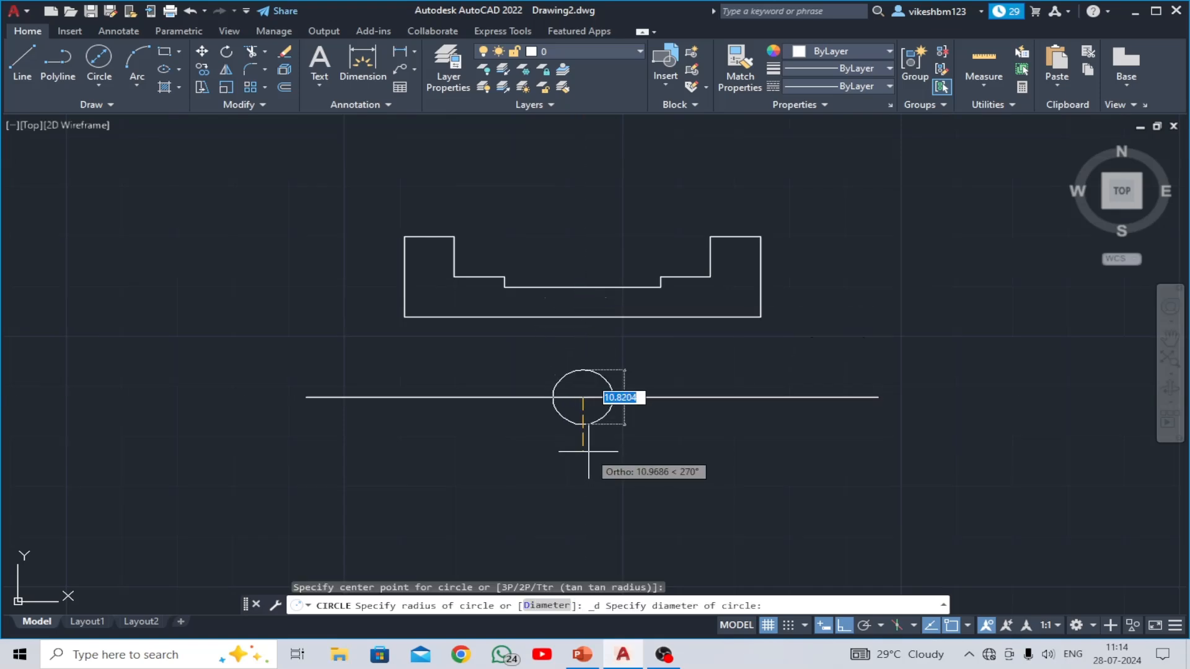
type("8")
key("Return")
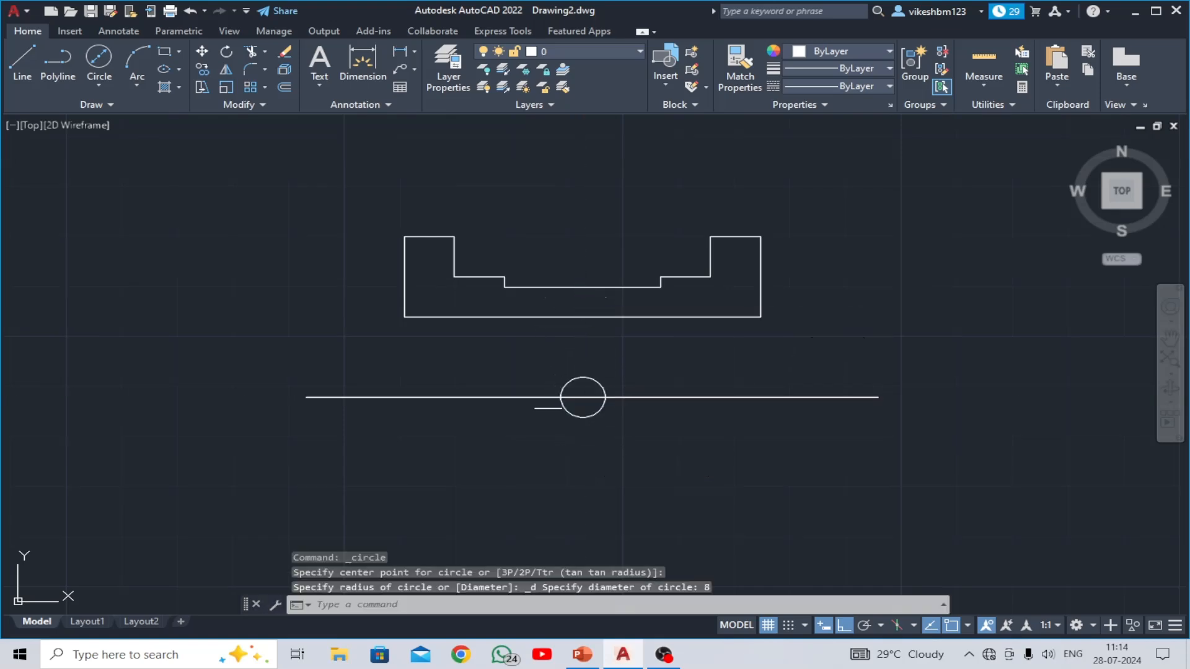
- Draw a concentric circle of diameter 6 inside the circle on the long horizontal line
left_click(105, 65)
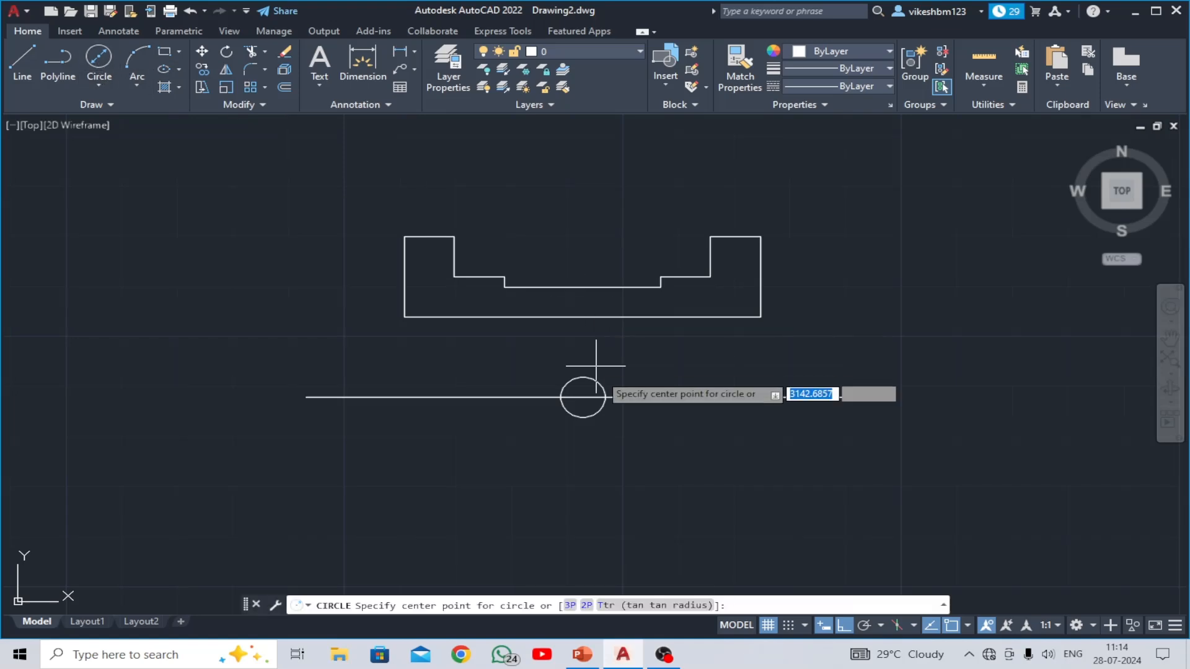
left_click(582, 397)
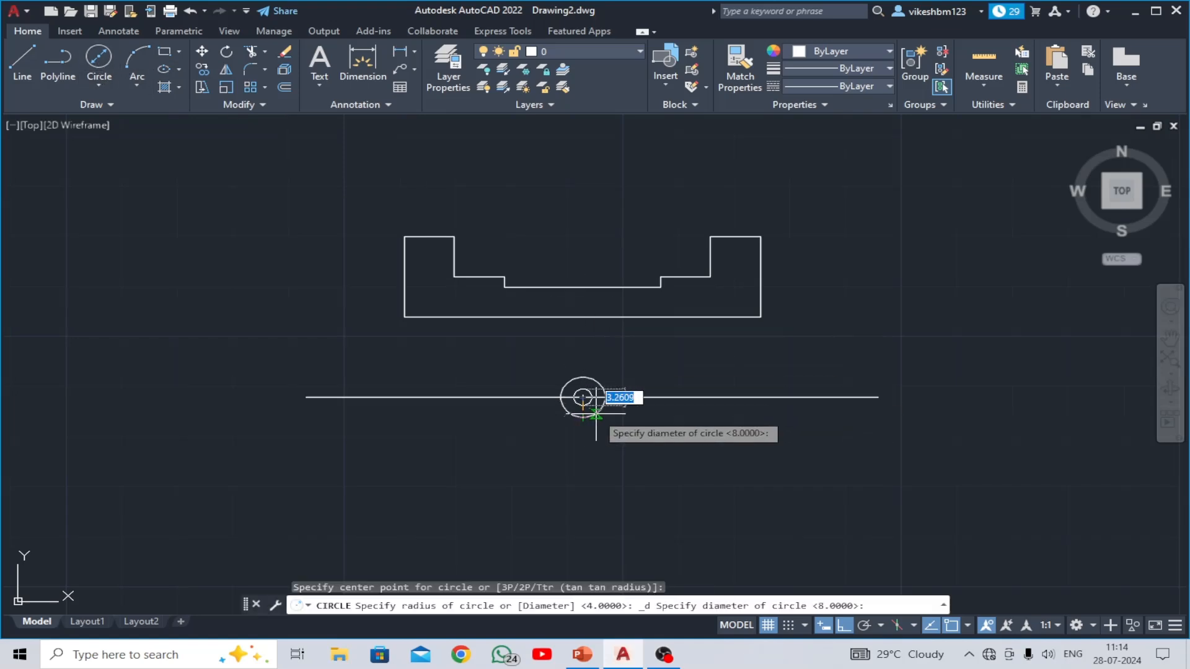
type("6")
key("Return")
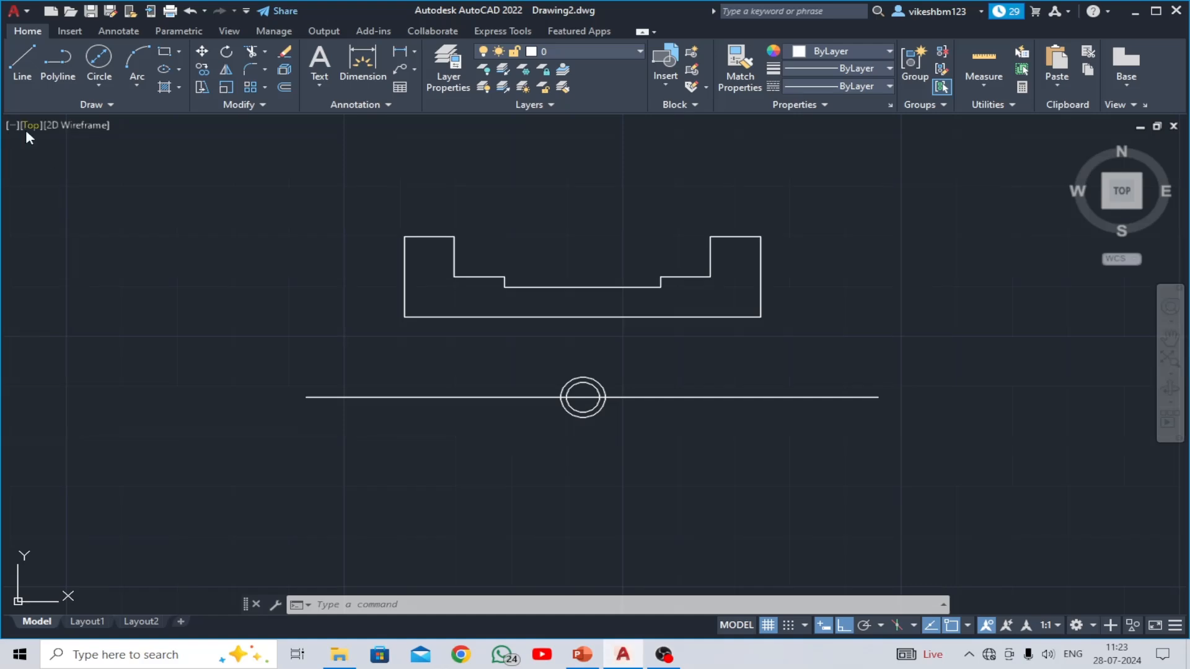
- Set the view to SW Isometric and switch to the 3D Modeling workspace
left_click(29, 126)
left_click(68, 259)
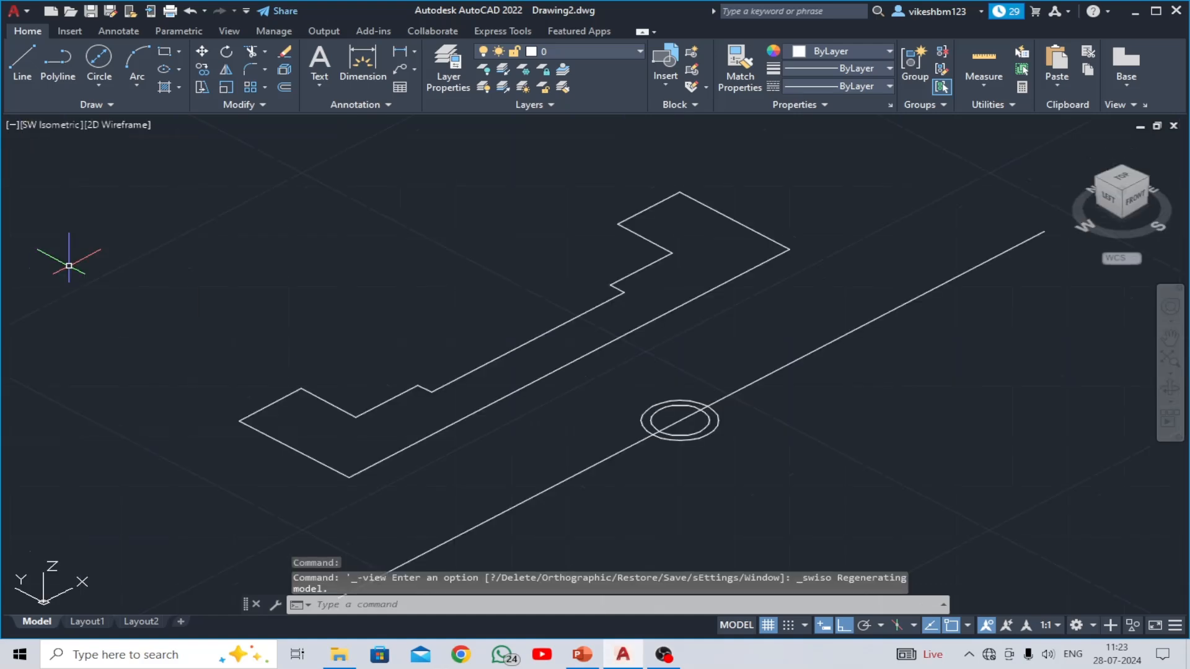
left_click(1094, 626)
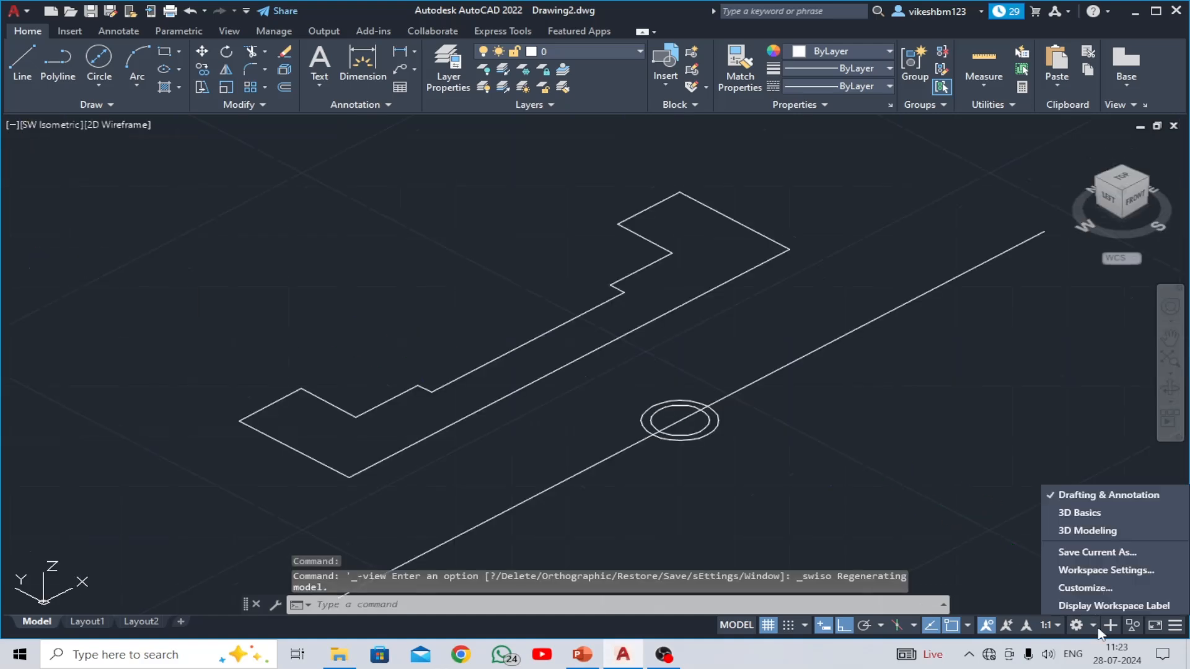
left_click(1074, 532)
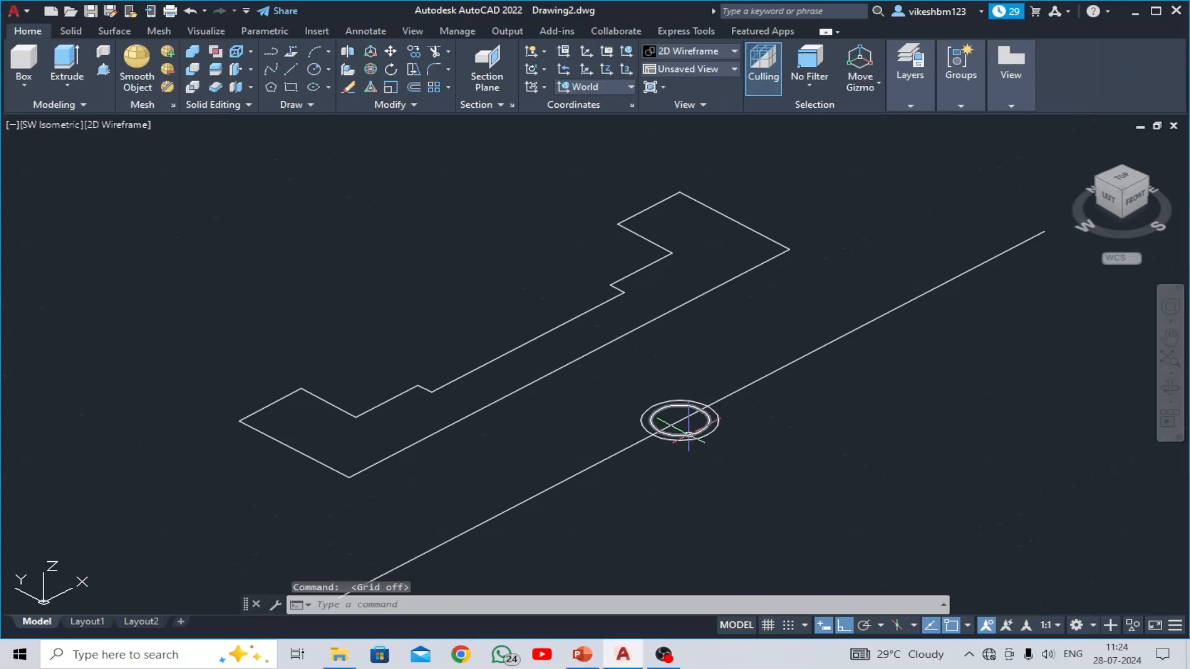
- Revolve the closed stepped profile 360 degrees about the long axis line, using the line's two endpoints as the axis
scroll(688, 435, "down", 1)
scroll(650, 441, "down", 1)
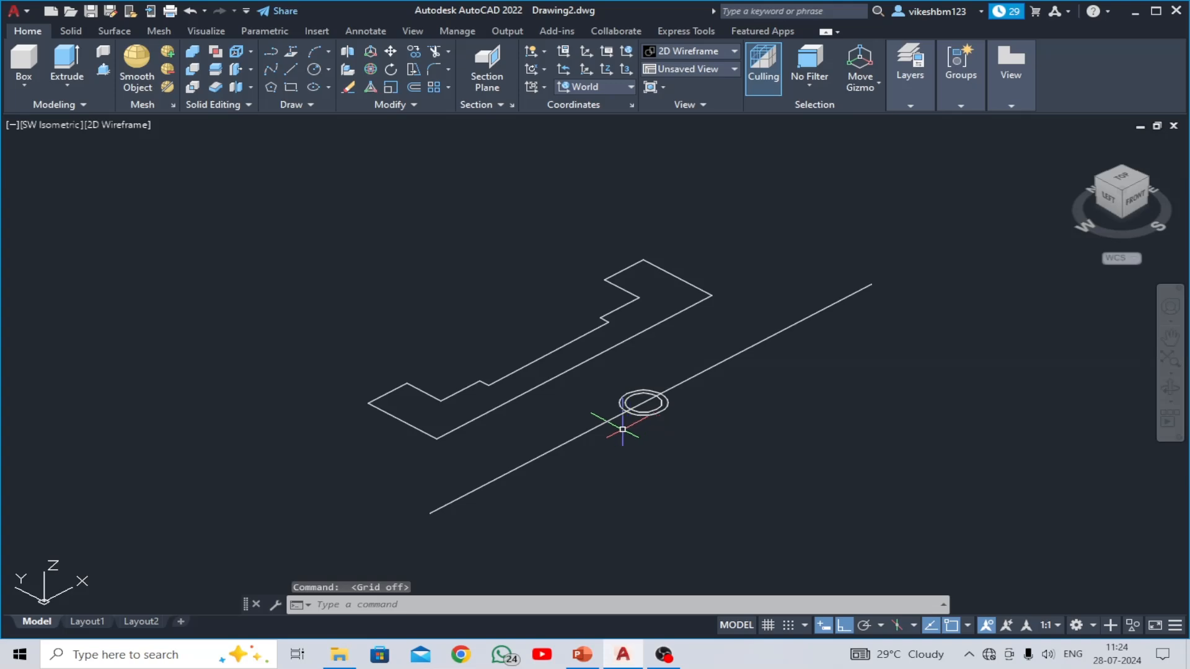
left_click(68, 87)
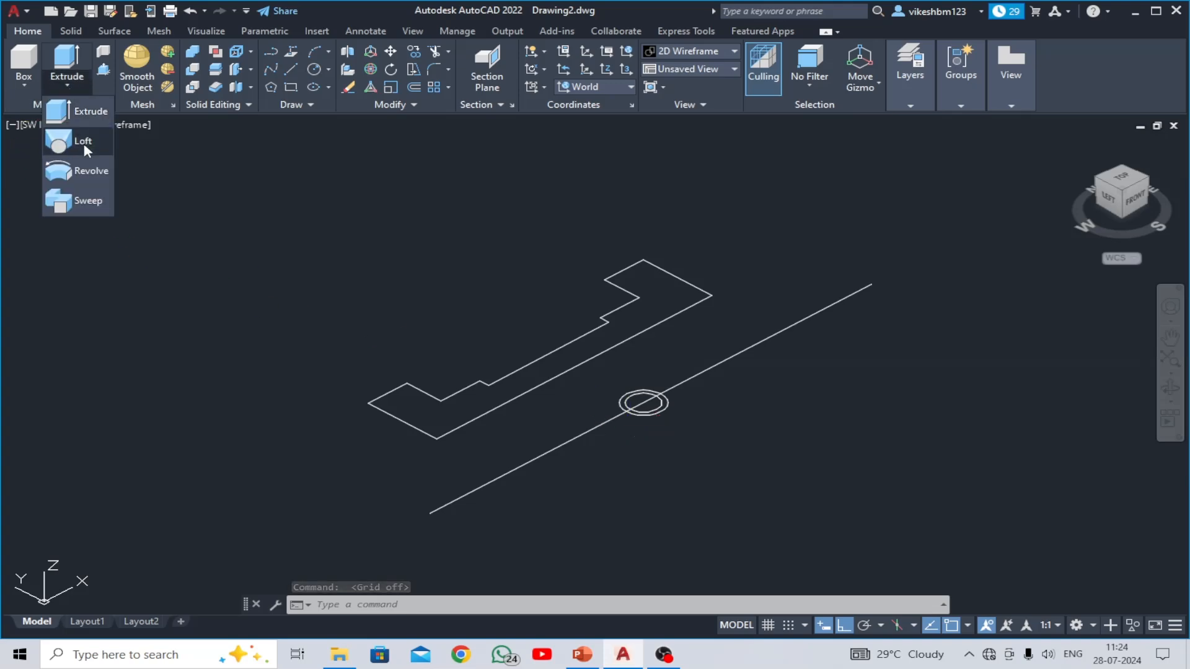
left_click(90, 176)
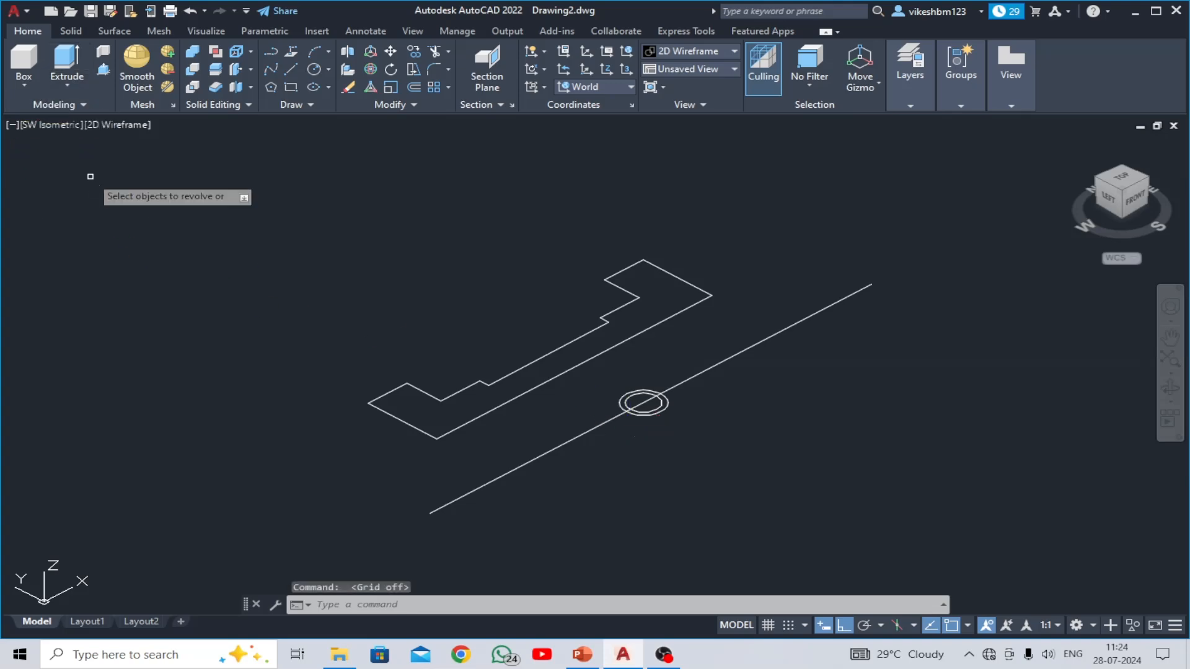
left_click(537, 388)
key("Return")
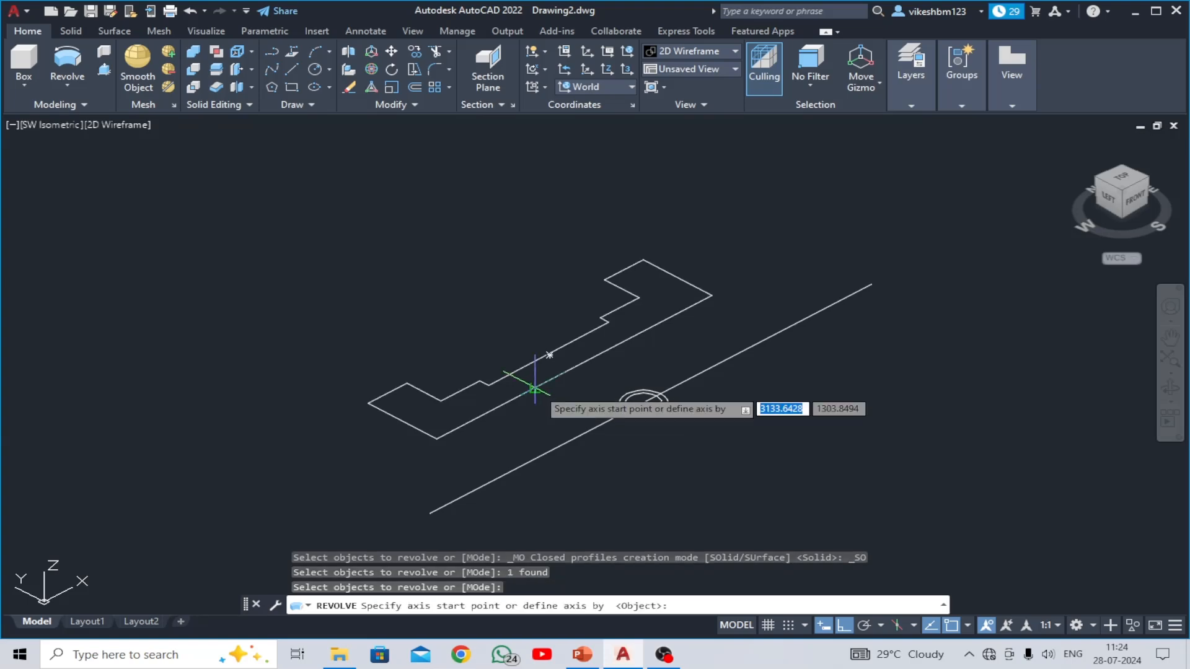
left_click(429, 513)
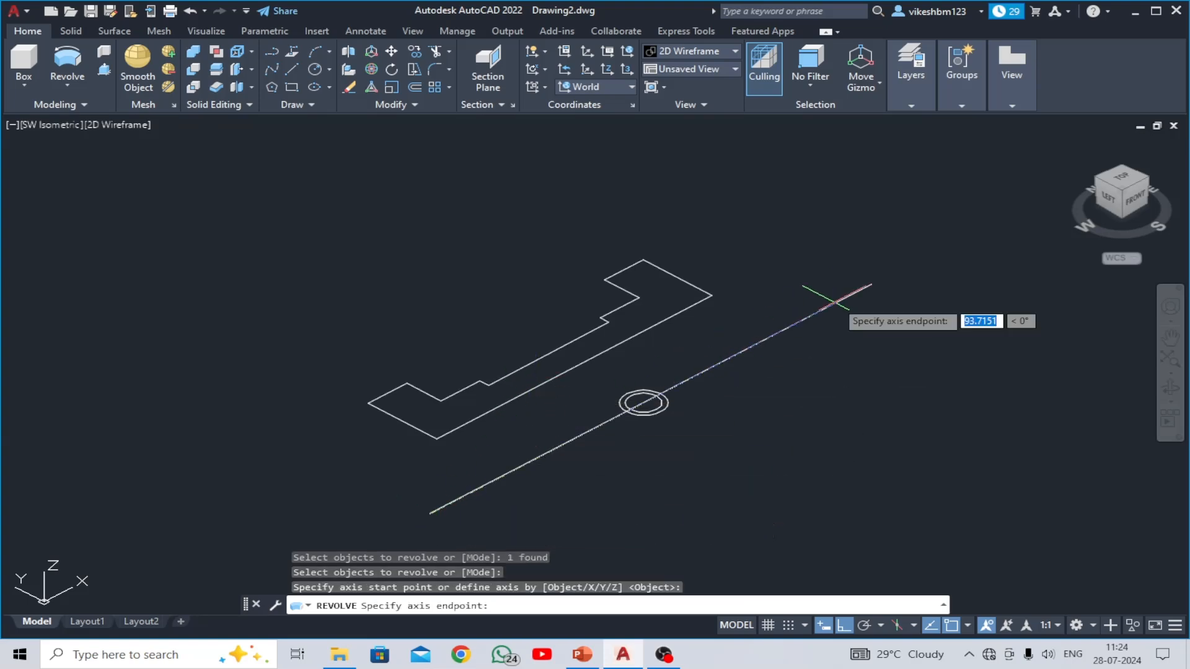
left_click(871, 285)
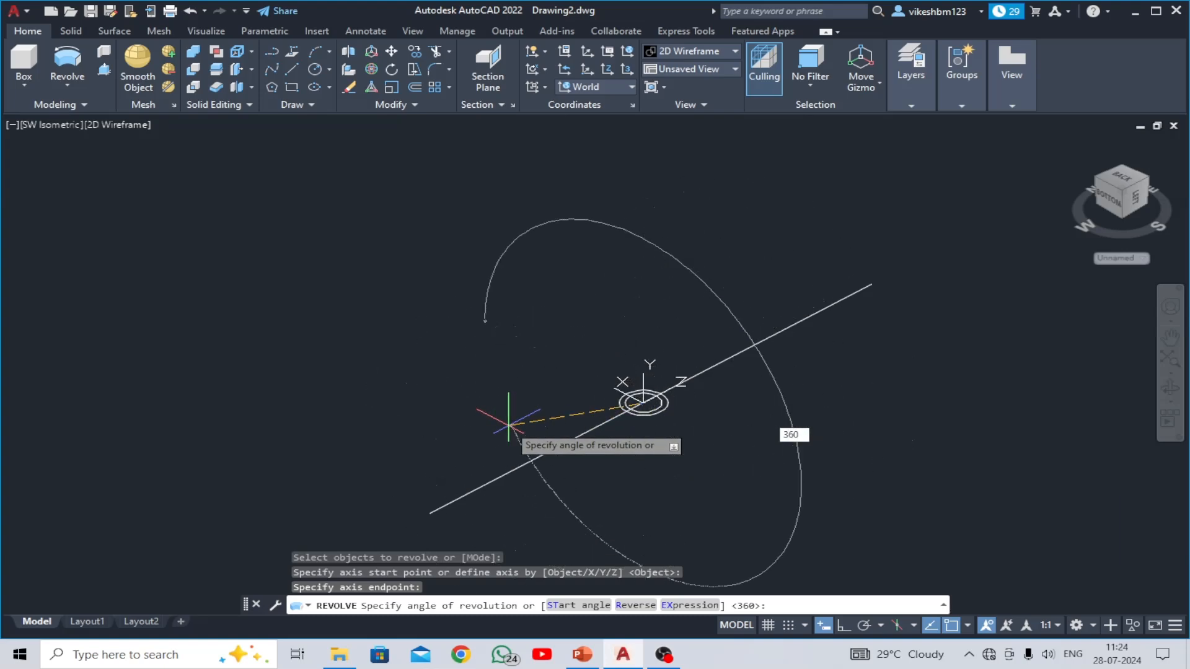
key("Return")
scroll(523, 418, "down", 4)
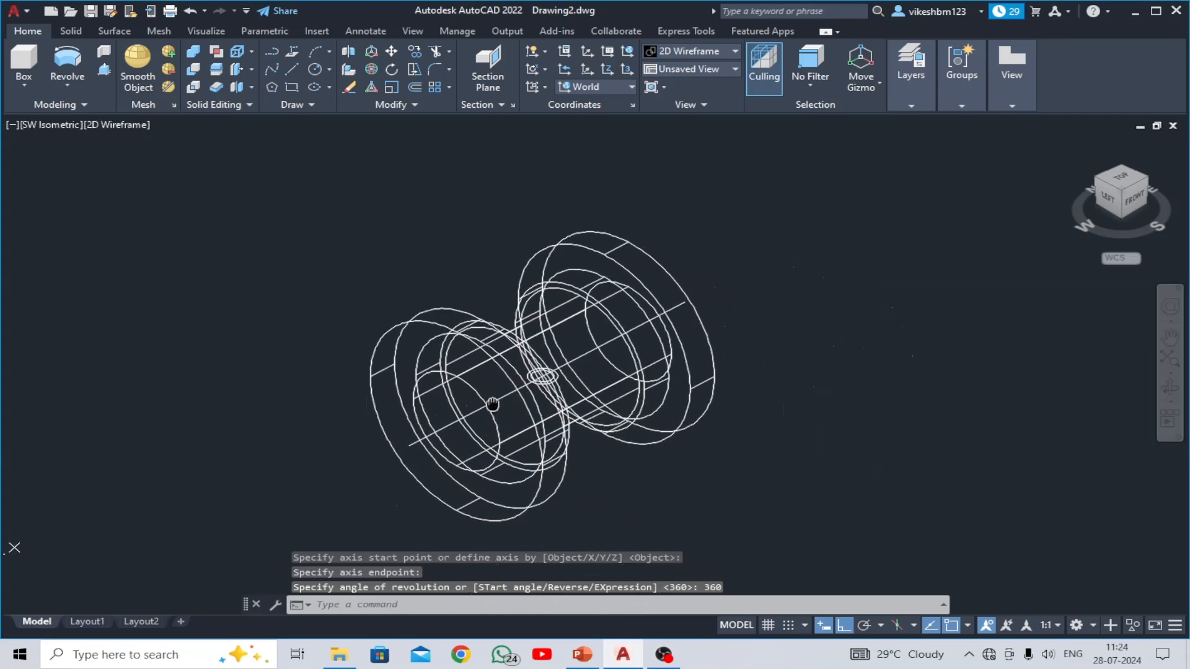
- Move both concentric circles 22 units straight up along Z from the axis line
scroll(528, 388, "up", 5)
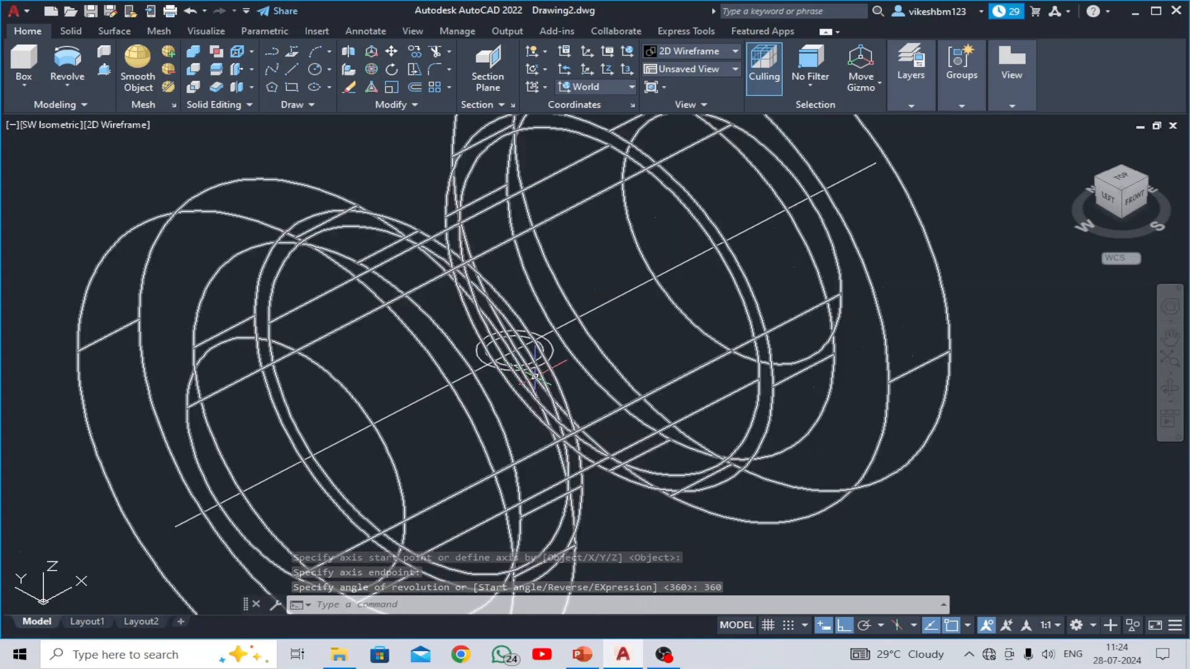
scroll(520, 387, "down", 3)
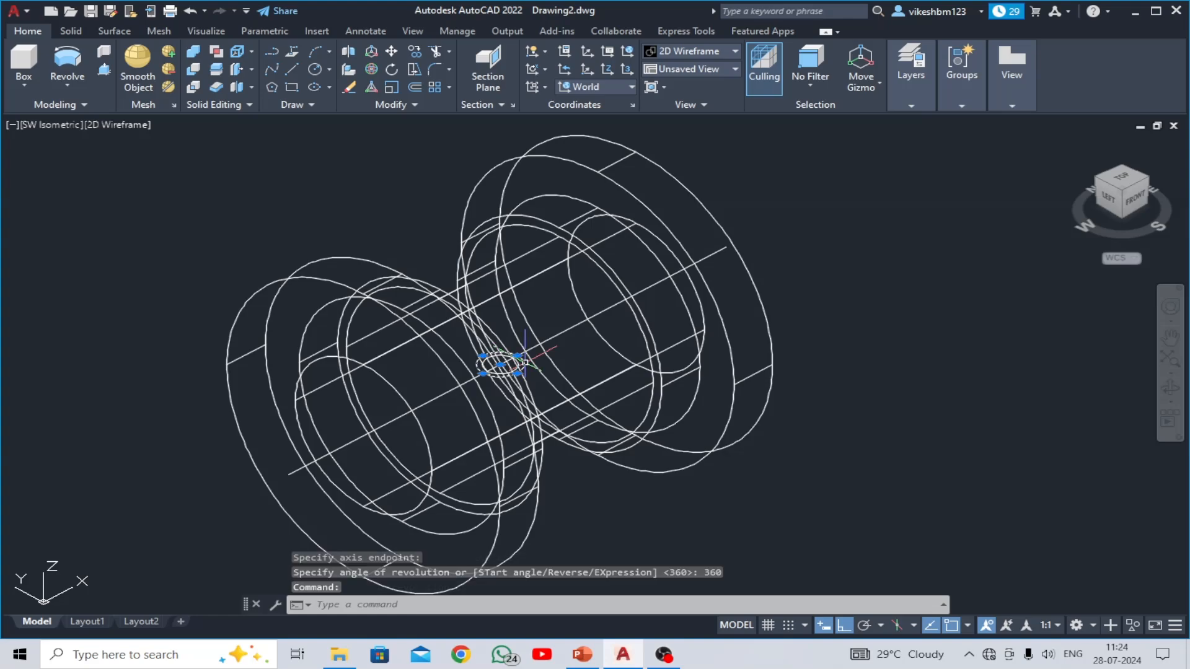
left_click(521, 371)
scroll(521, 371, "up", 4)
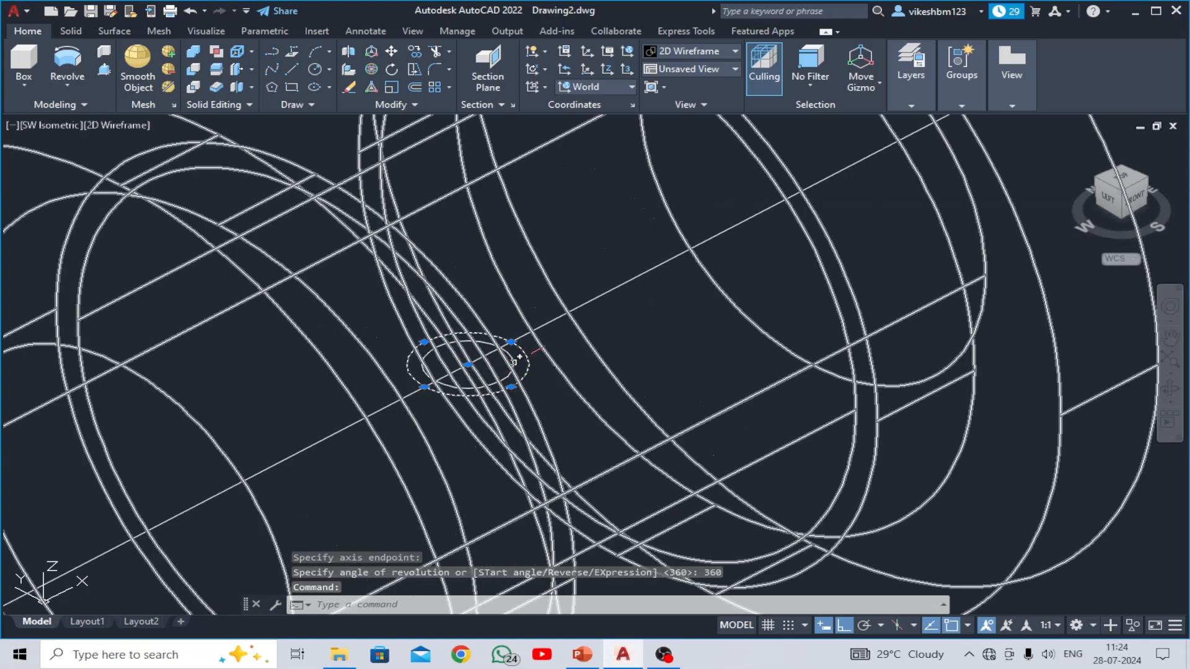
scroll(514, 362, "down", 6)
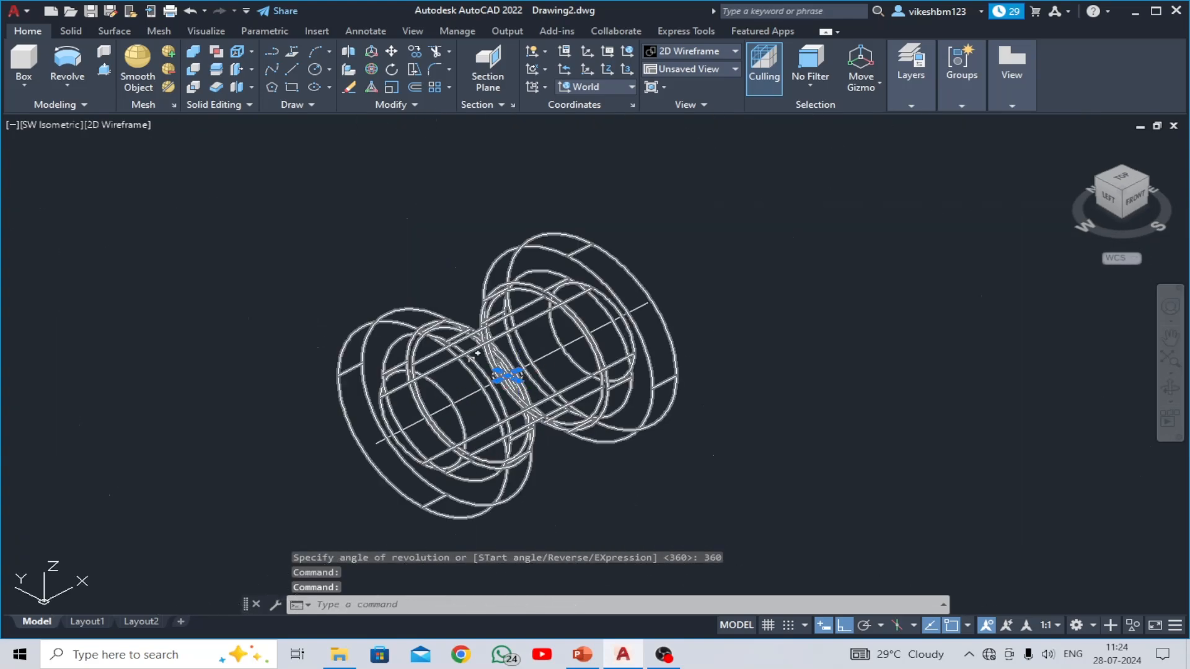
left_click(391, 51)
left_click(875, 496)
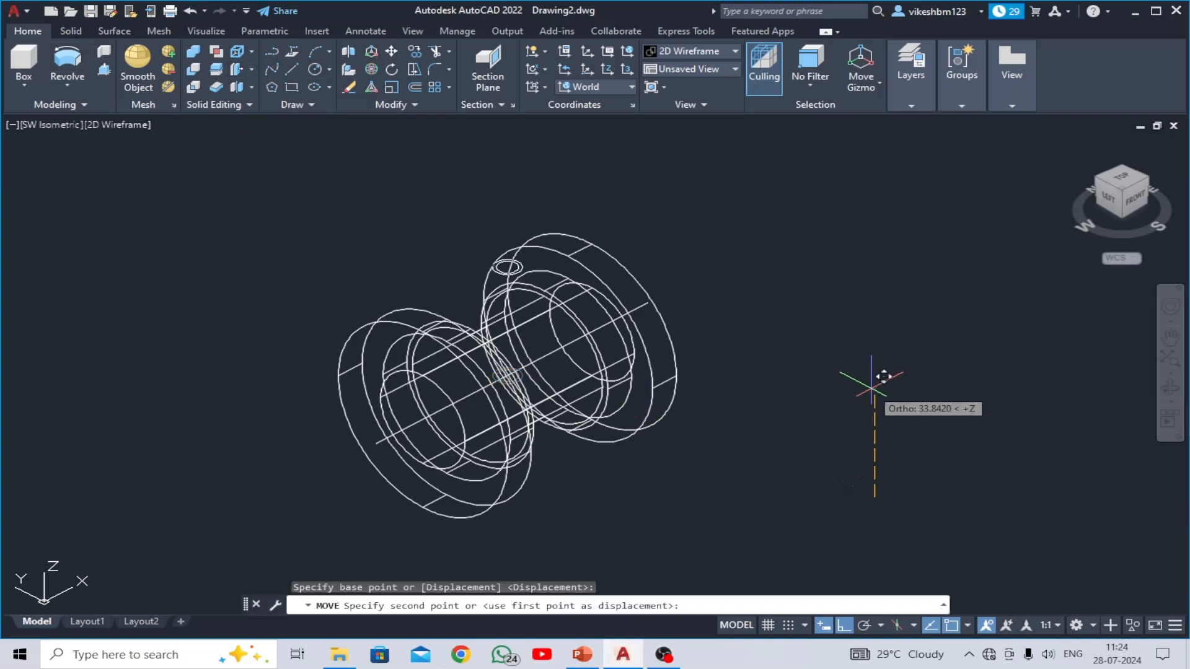
type("22")
key("Return")
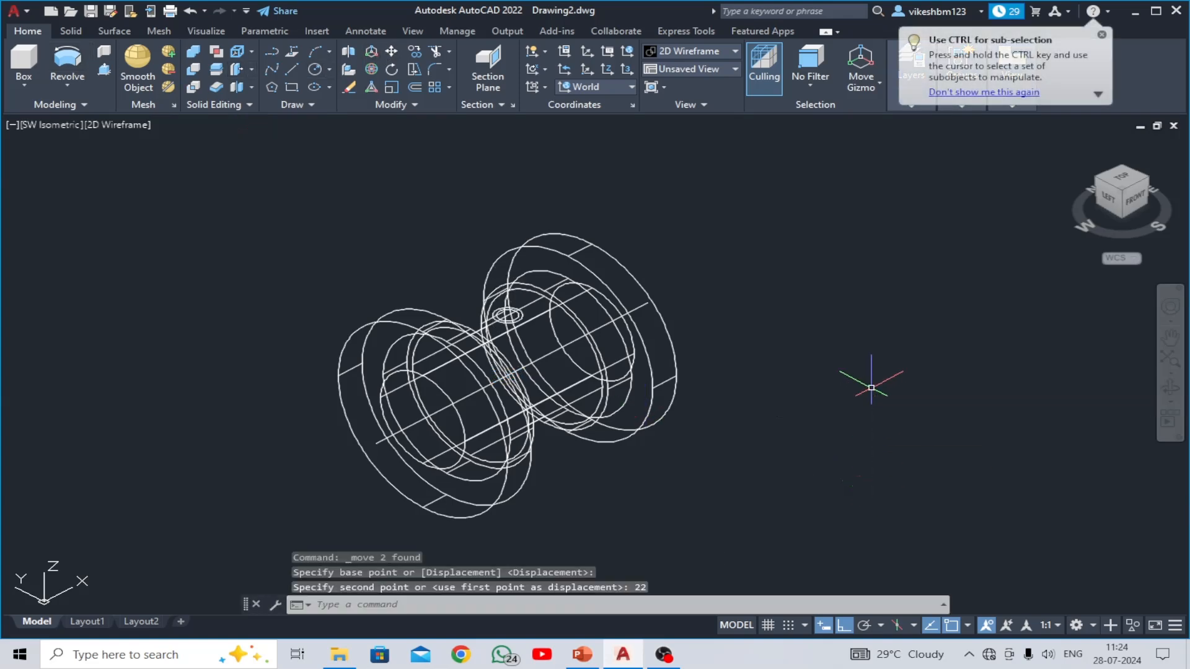
key("Escape")
key("Escape")
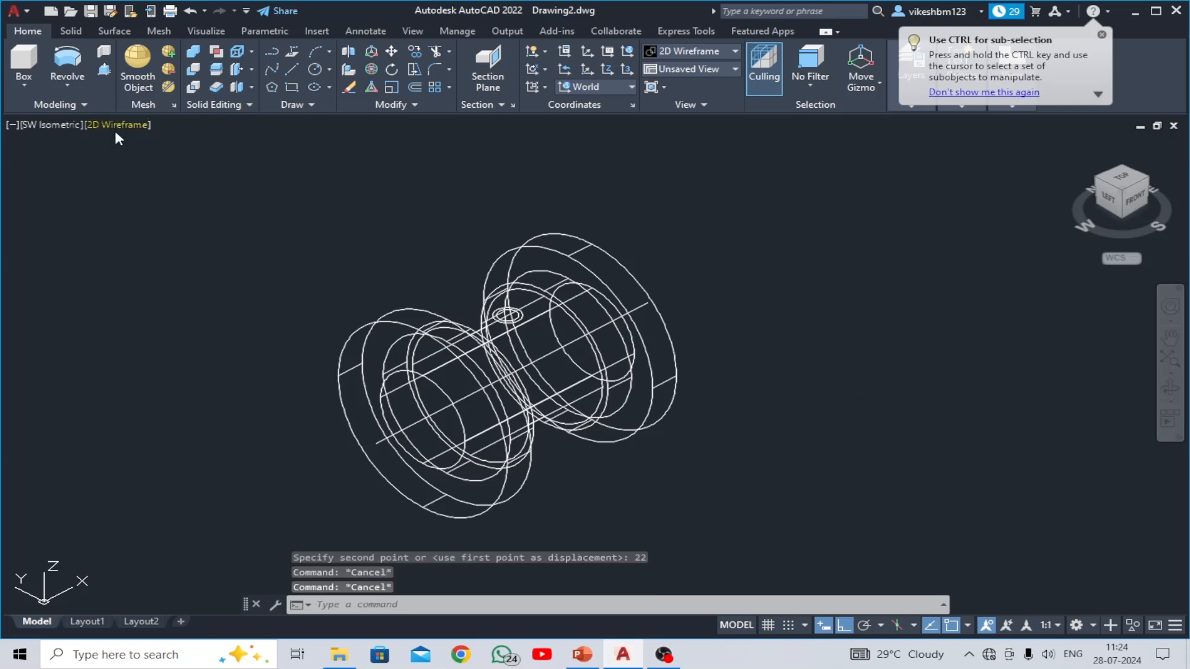
- Switch the visual style to Shaded with edges and move the inner circle vertically clear above the revolved body
left_click(93, 125)
left_click(151, 237)
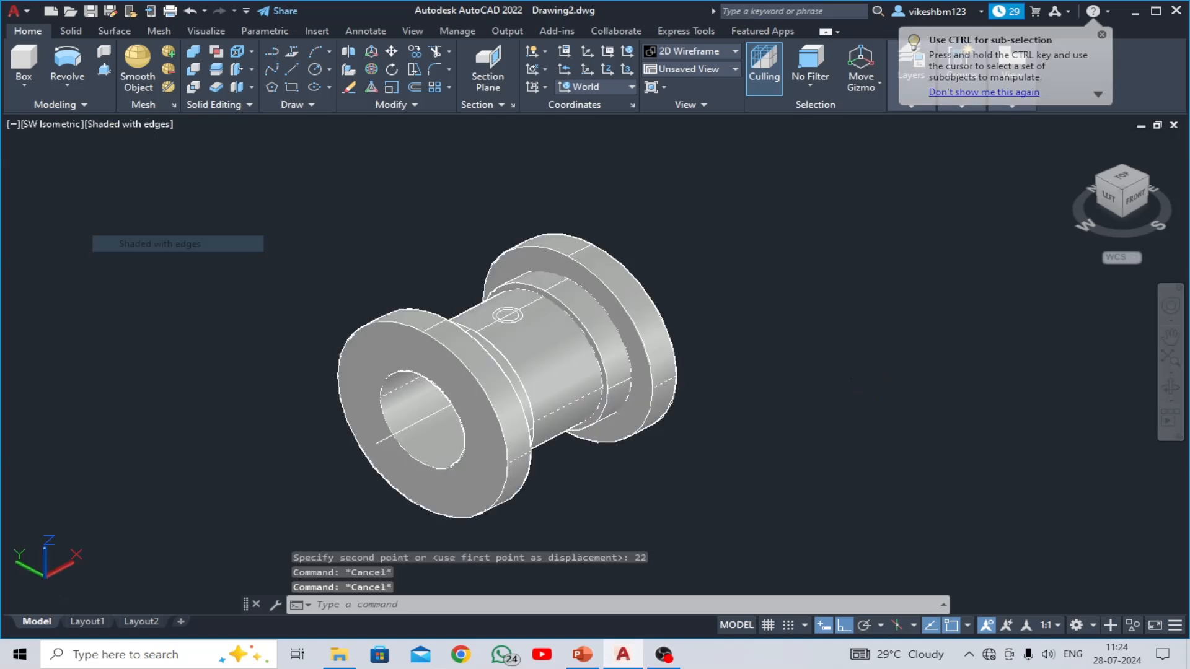
scroll(513, 314, "up", 2)
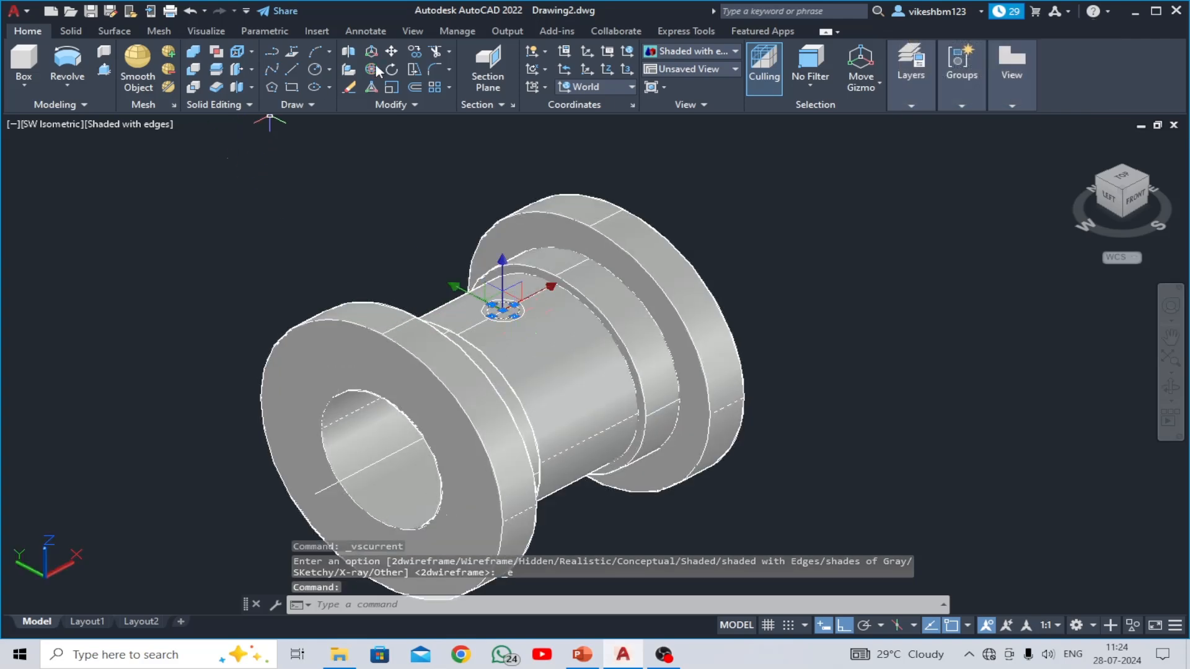
left_click(391, 52)
left_click(899, 419)
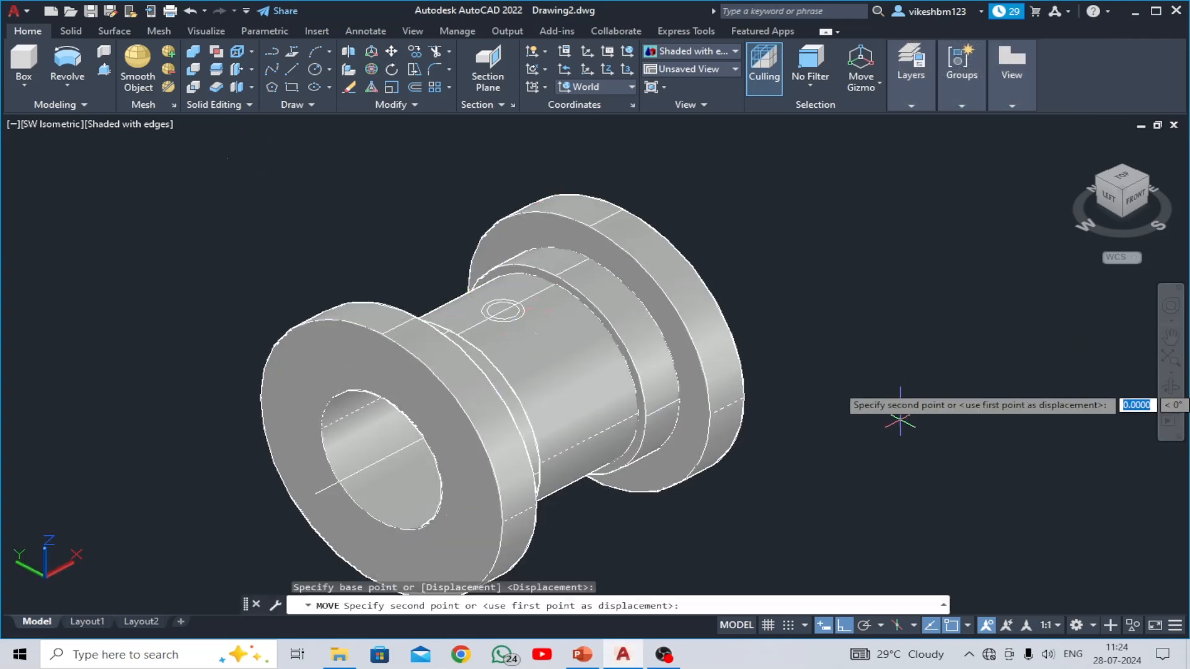
left_click(923, 283)
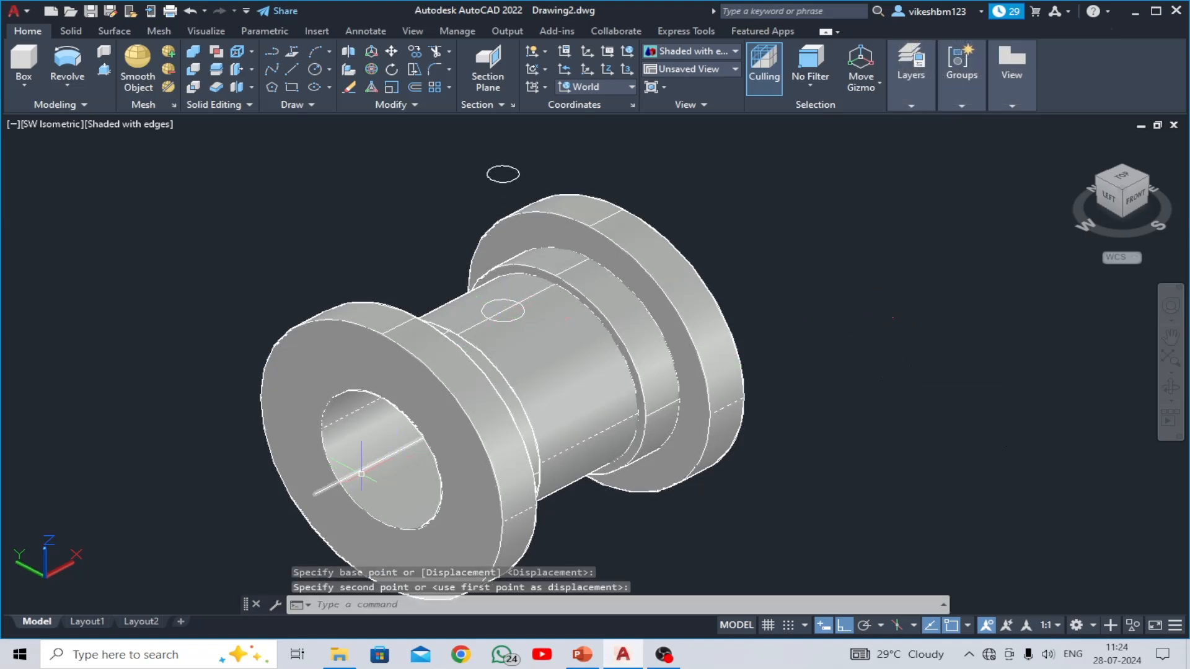
- Presspull the larger circle upward by 8 to form a cylindrical boss on the body's middle section
middle_click_drag(377, 472, 365, 442)
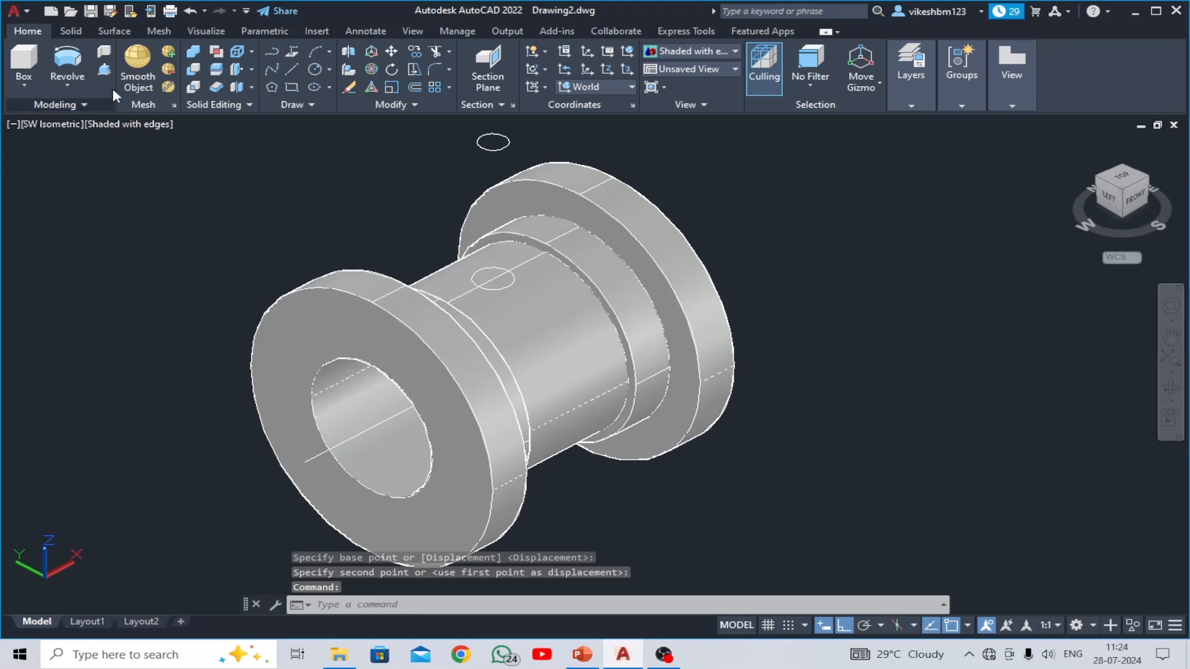
left_click(105, 70)
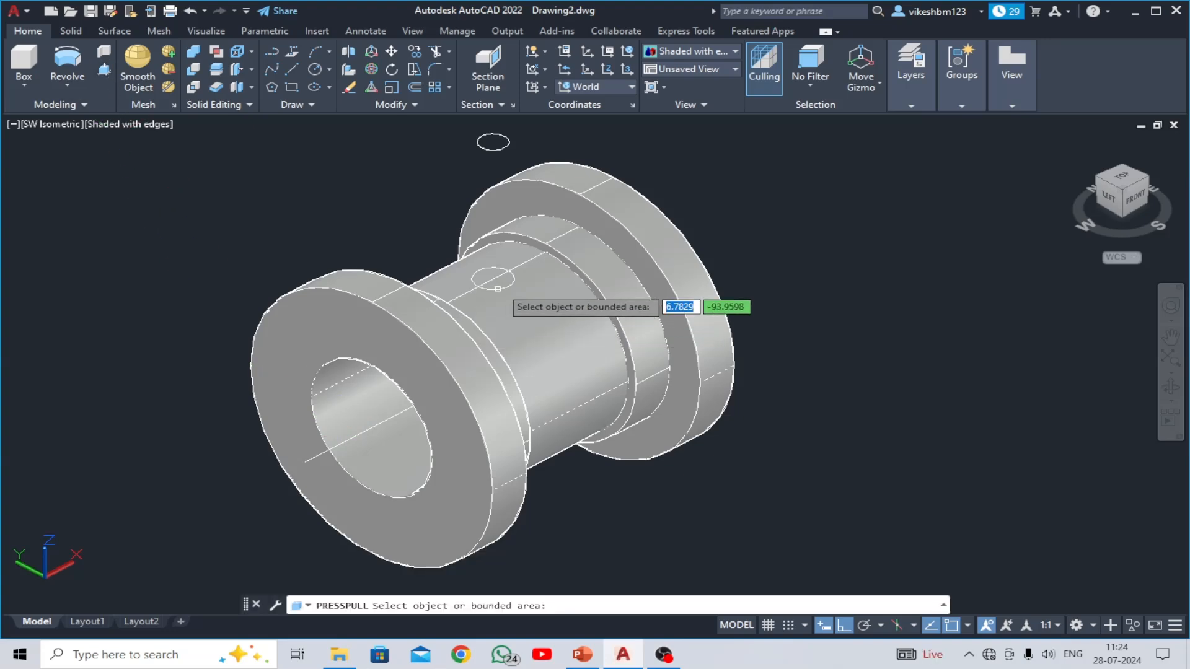
left_click(500, 287)
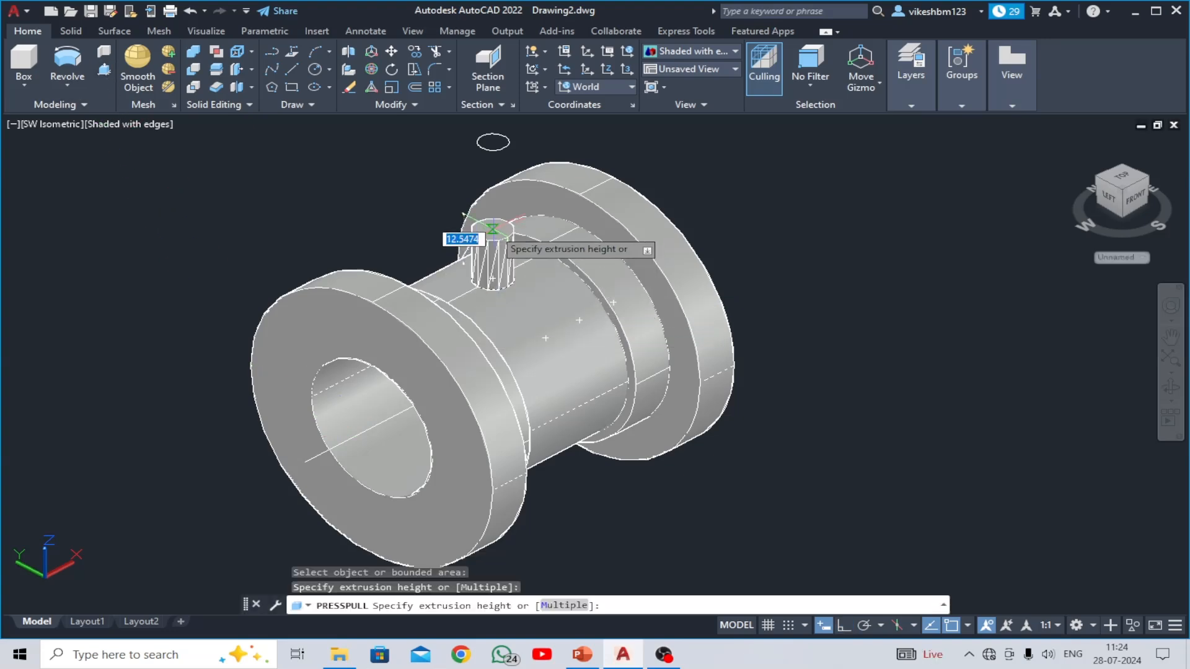
key("Return")
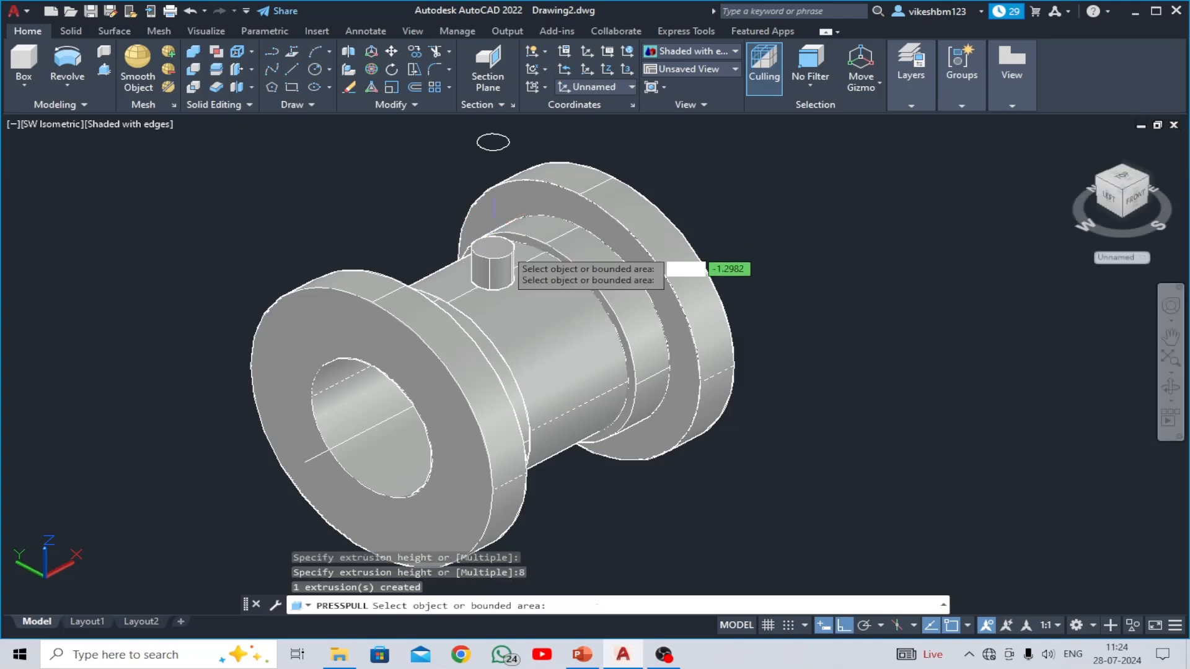
- Orbit to expose the underside of the boss and presspull its bottom face 4 downward into the revolved body
scroll(666, 300, "up", 2)
scroll(667, 300, "up", 3)
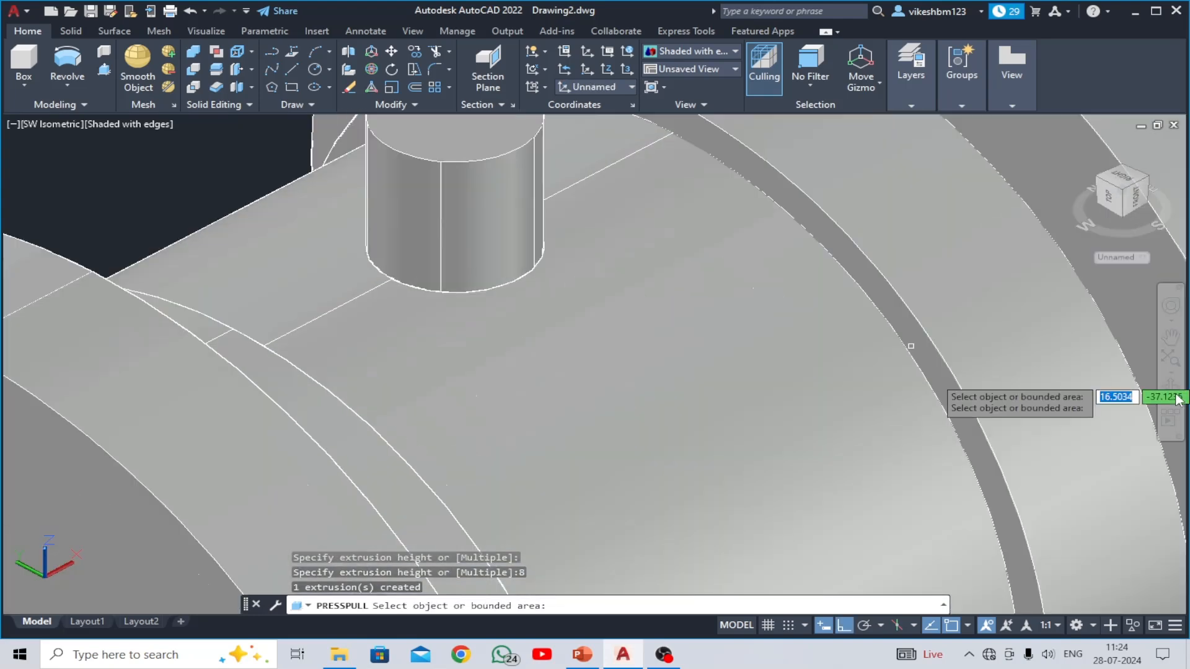
left_click(1167, 387)
left_click_drag(711, 353, 536, 257)
key("Escape")
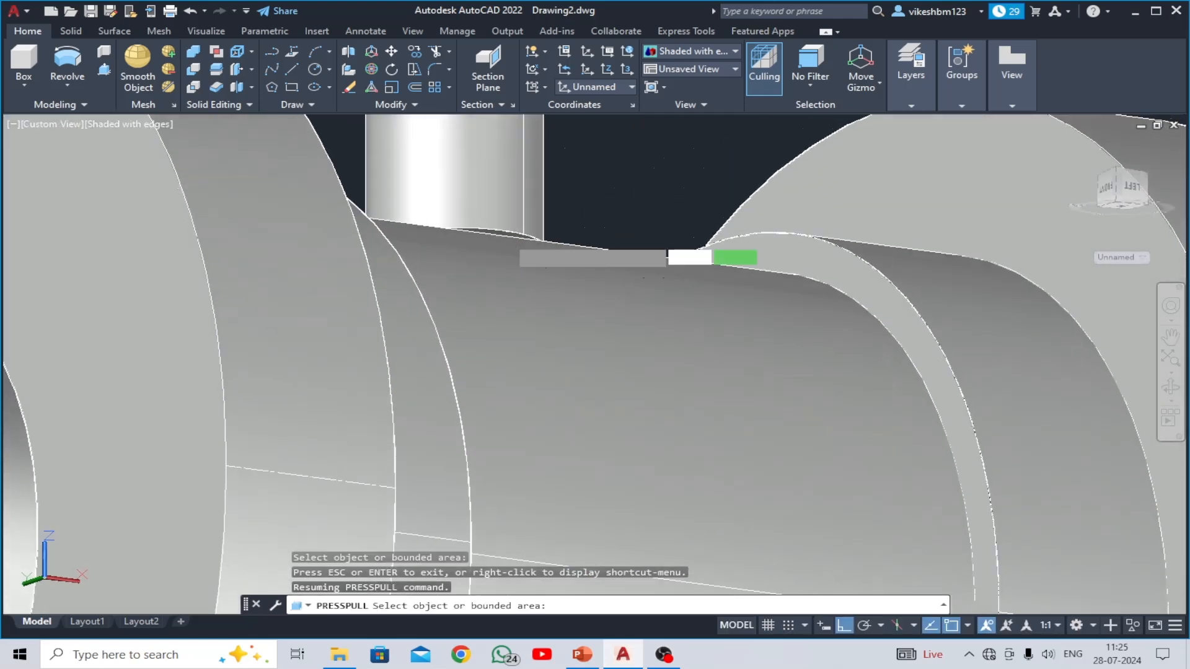
left_click(506, 234)
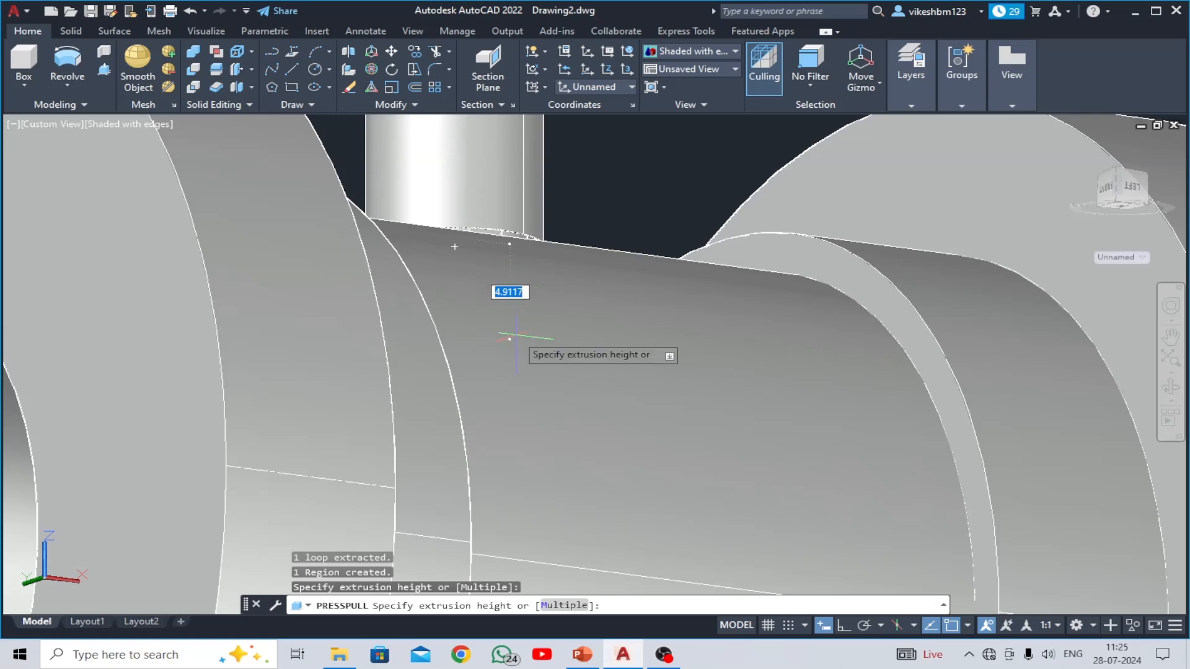
type("4")
key("Return")
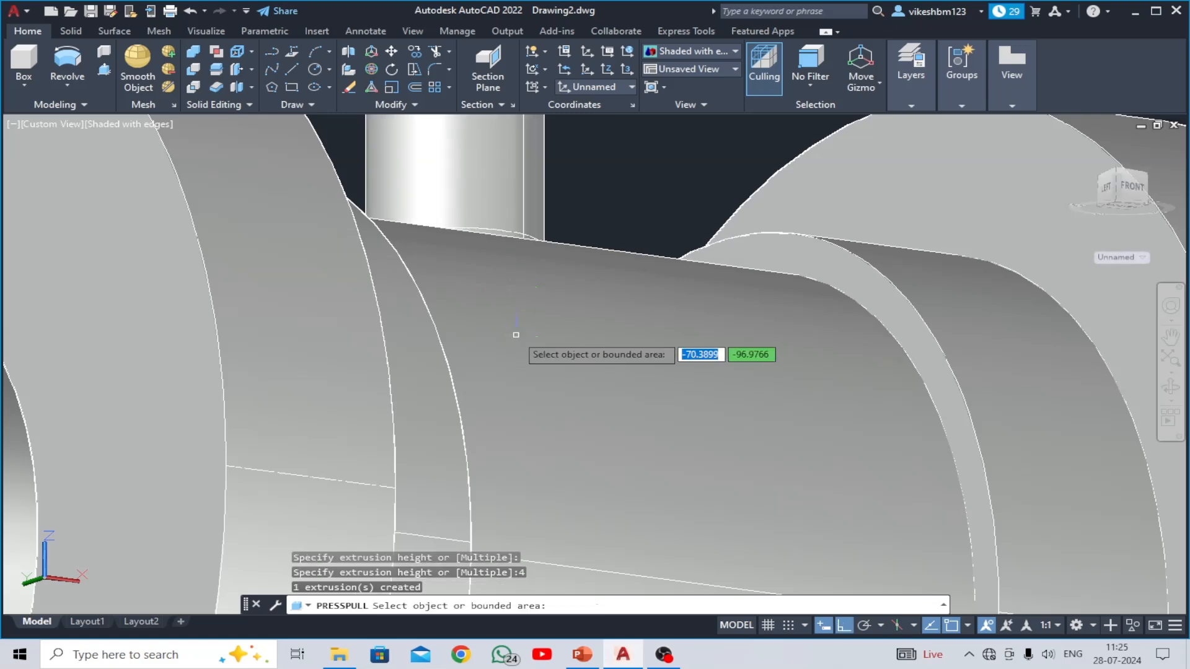
key("Return")
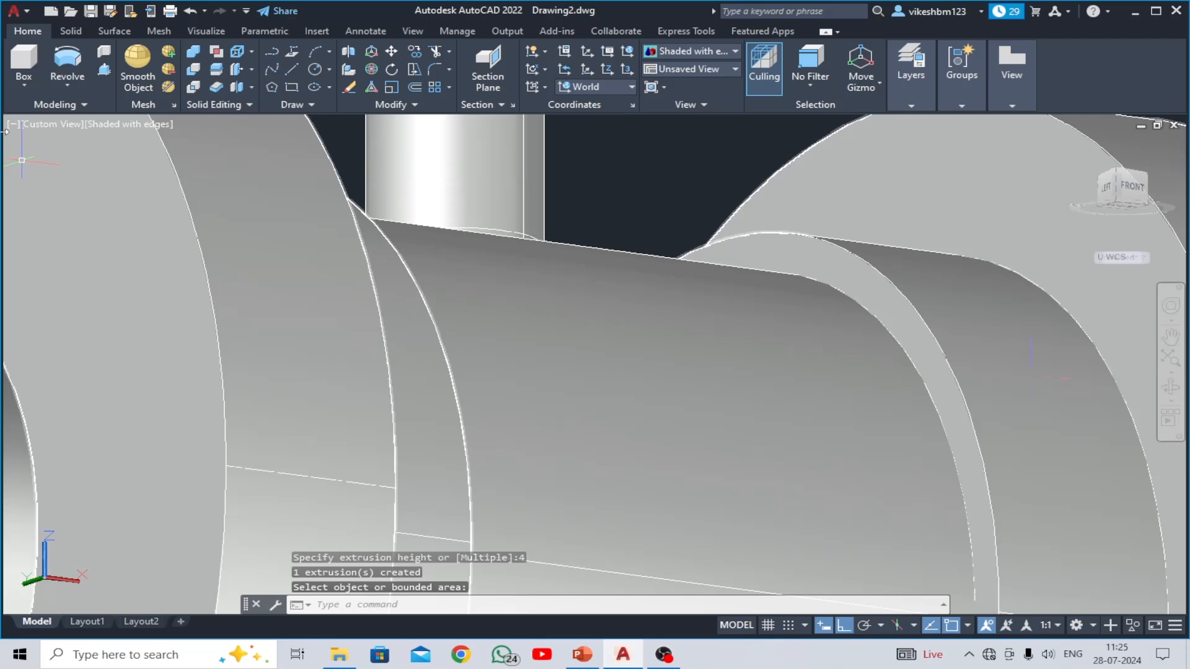
- Restore the SW Isometric view and union the revolved body with the cylindrical boss
left_click(47, 124)
left_click(77, 260)
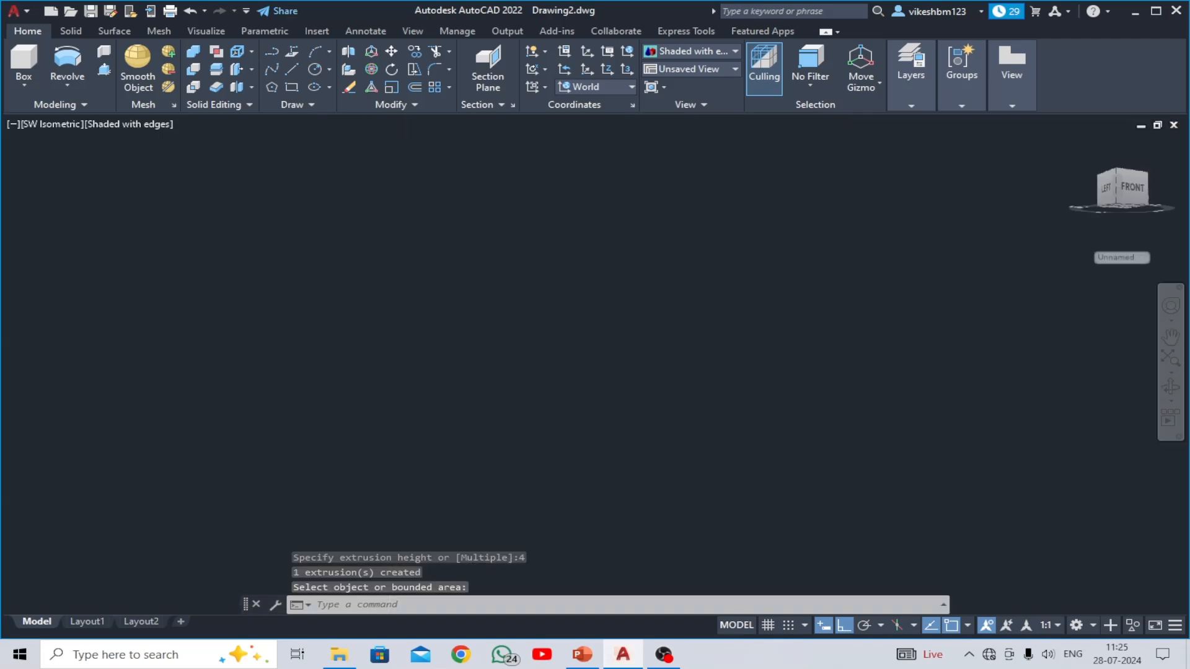
middle_click_drag(433, 338, 379, 287)
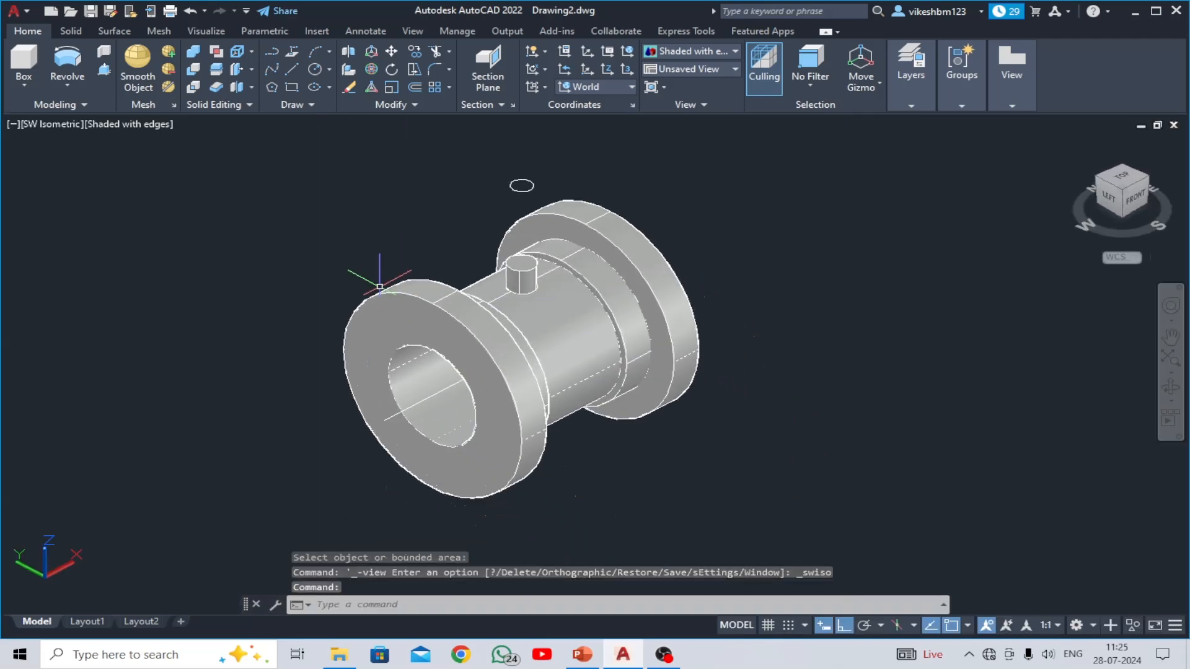
left_click(193, 52)
left_click(393, 325)
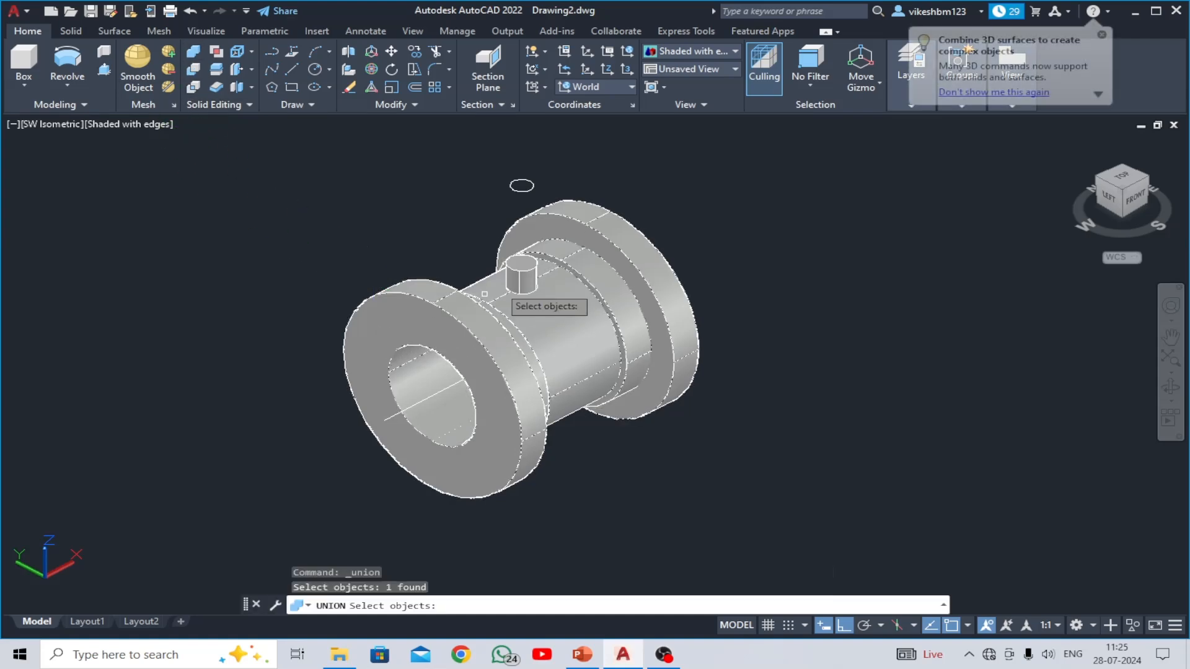
left_click(518, 277)
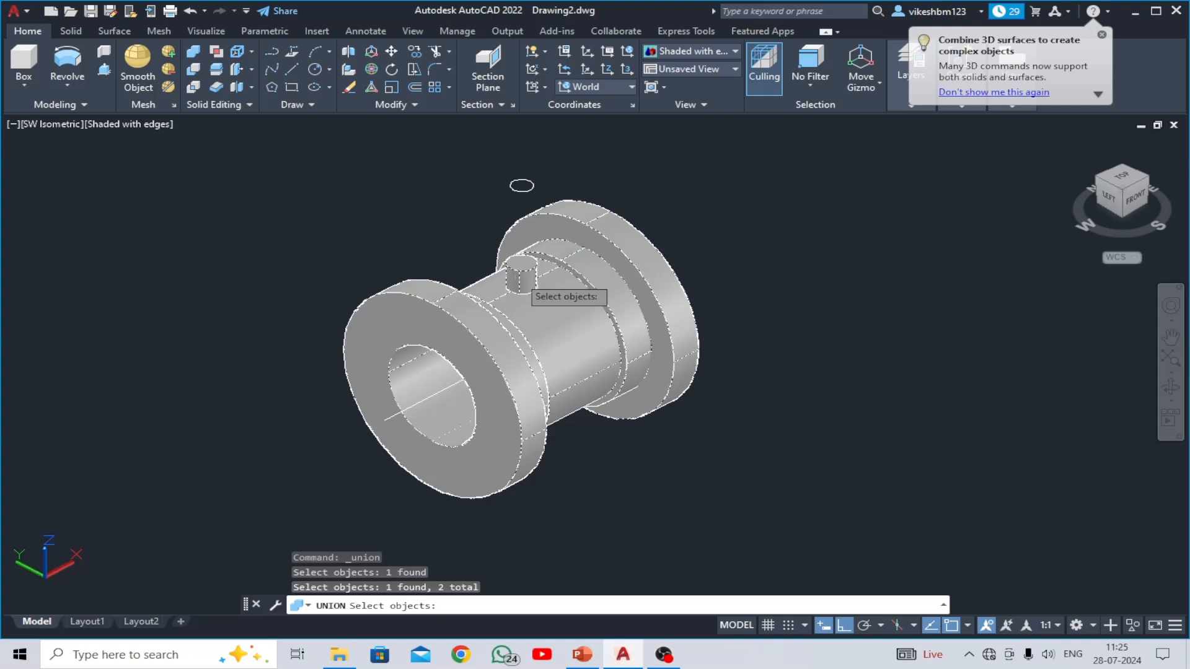
key("Return")
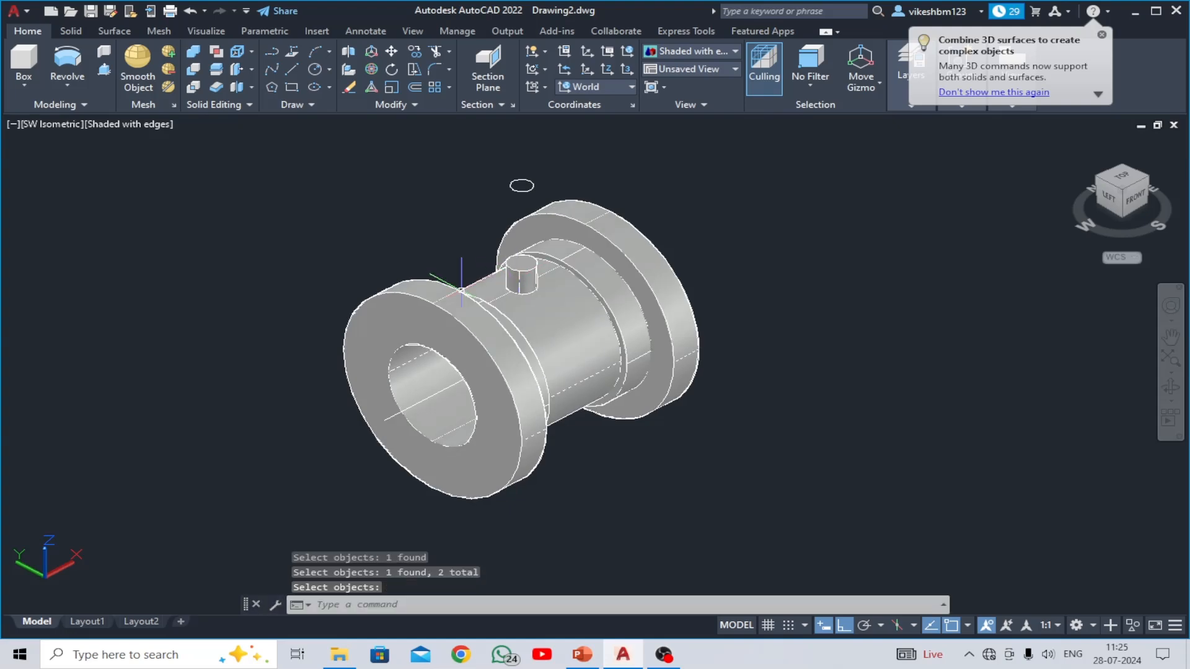
- Presspull the small circle above the boss downward through the boss and the whole body to well below it
left_click(104, 71)
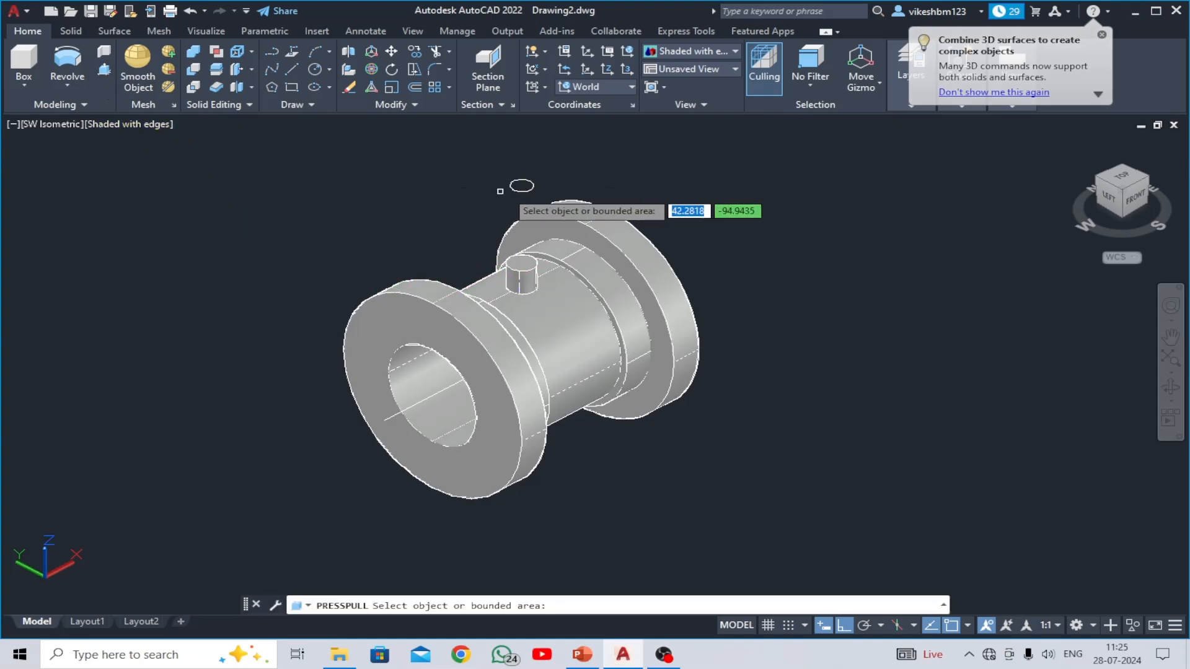
left_click(521, 266)
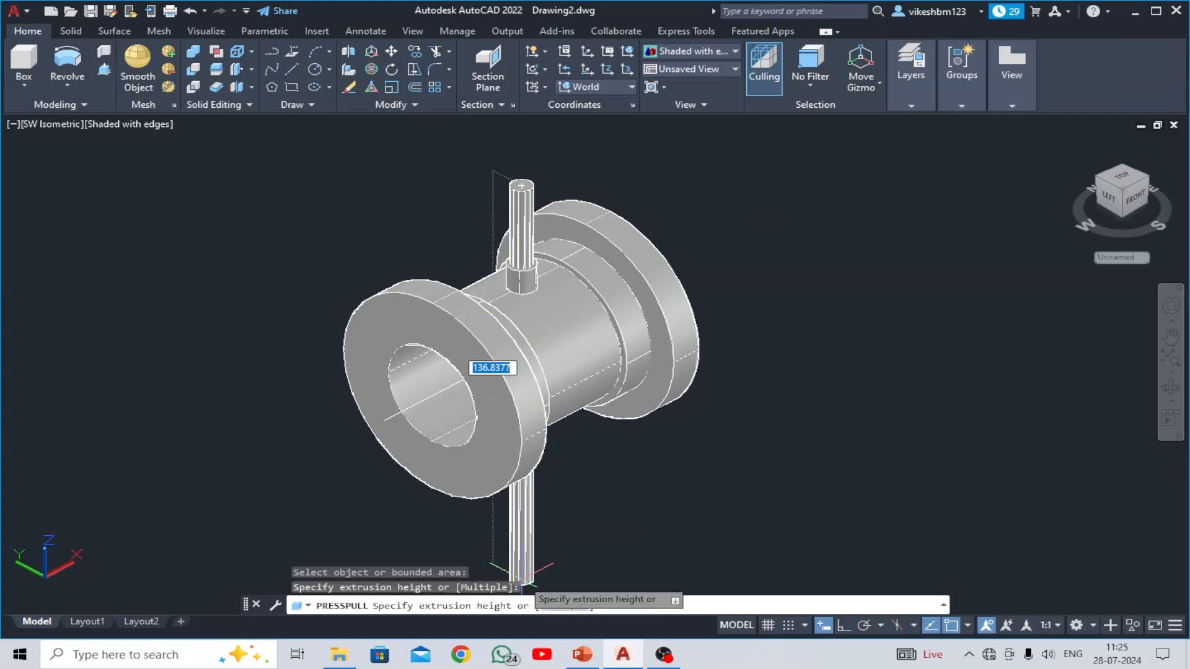
left_click(525, 565)
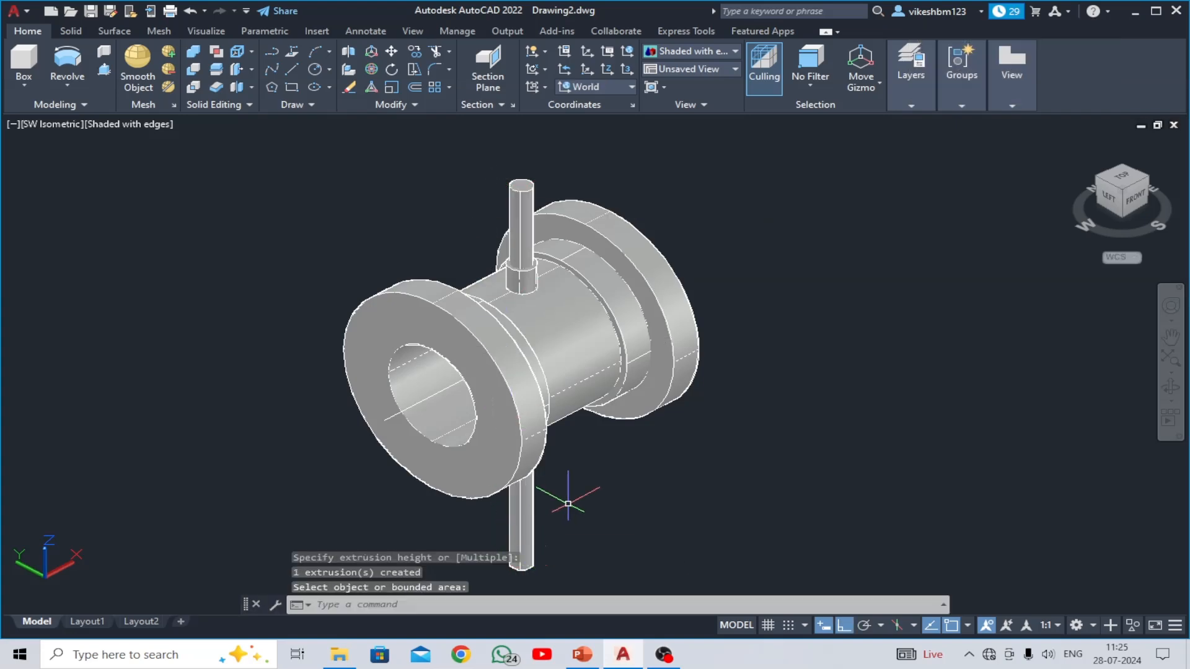
- Subtract the long thin cylinder from the flanged body to cut the hole through the boss and body walls
middle_click_drag(557, 491, 511, 462)
key("Return")
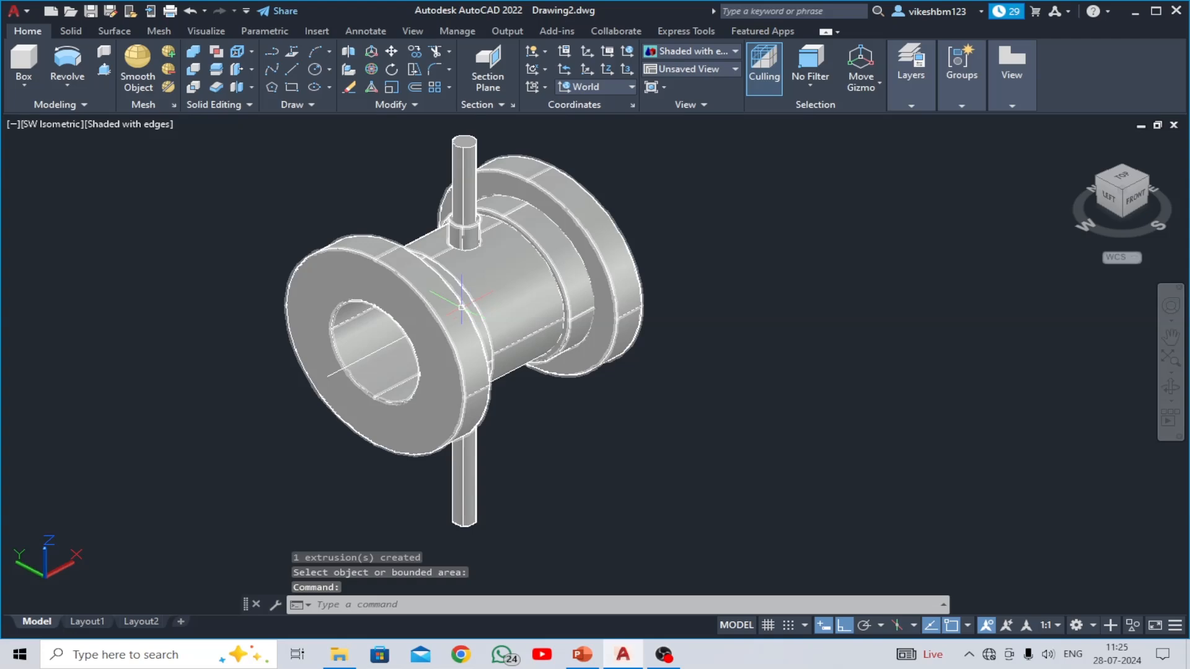
left_click(194, 81)
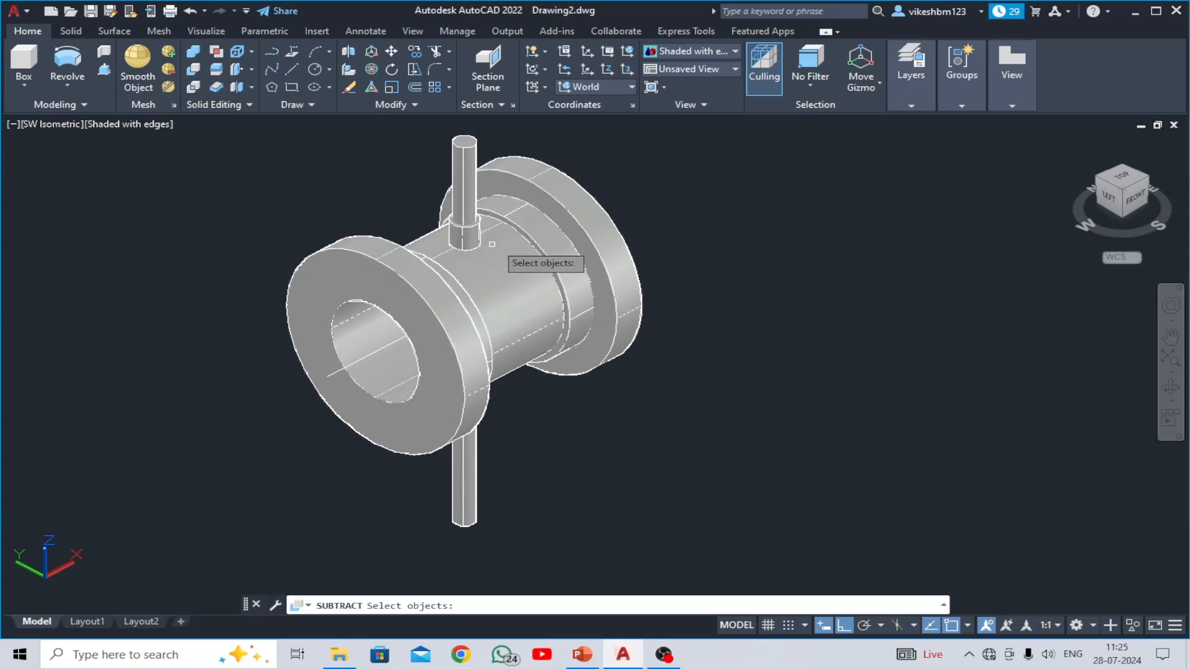
left_click(561, 228)
key("Return")
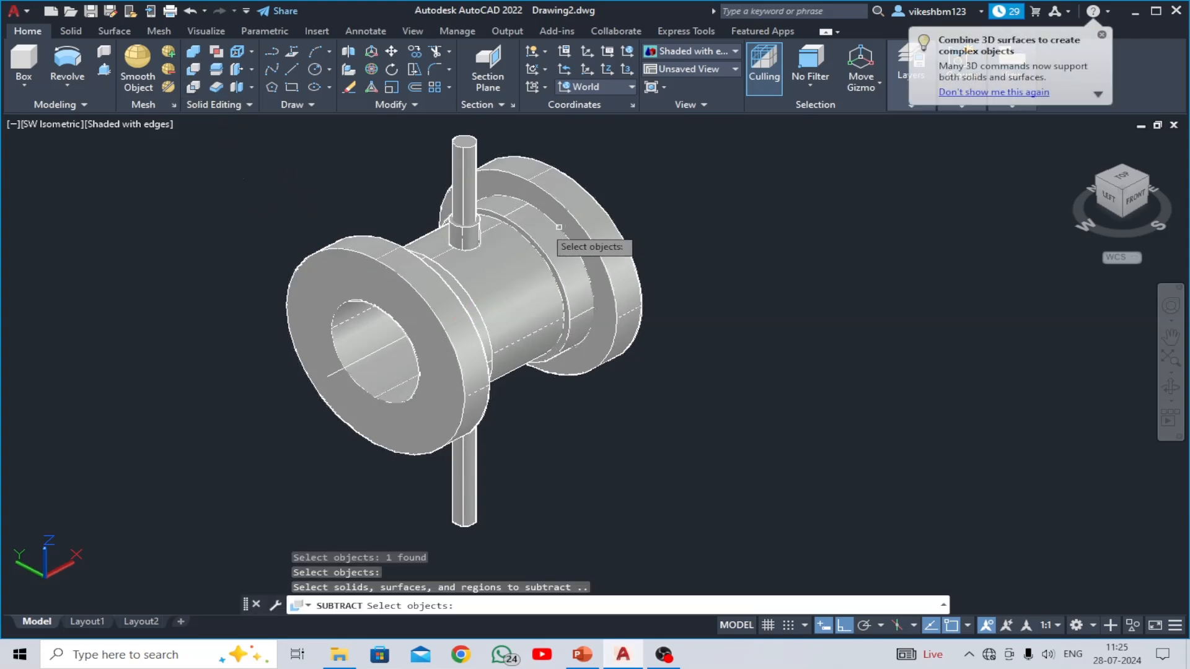
left_click(462, 176)
key("Return")
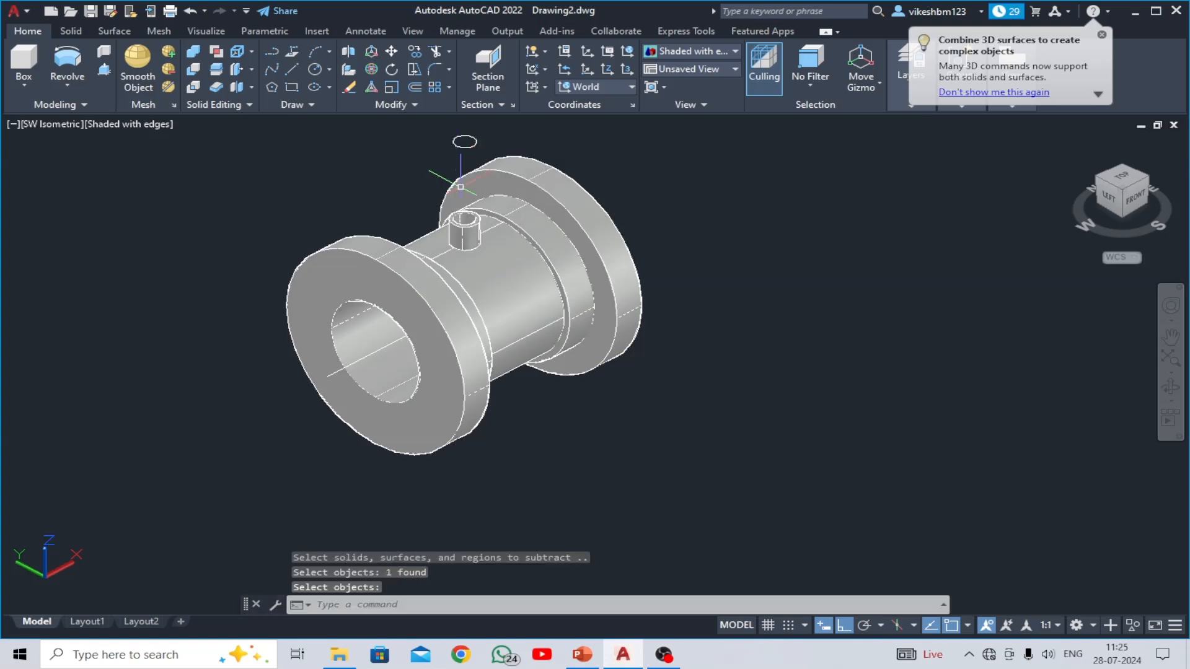
- Move the flanged solid clear of the leftover axis line and the two construction circles
left_click(1170, 388)
left_click_drag(781, 449, 727, 473)
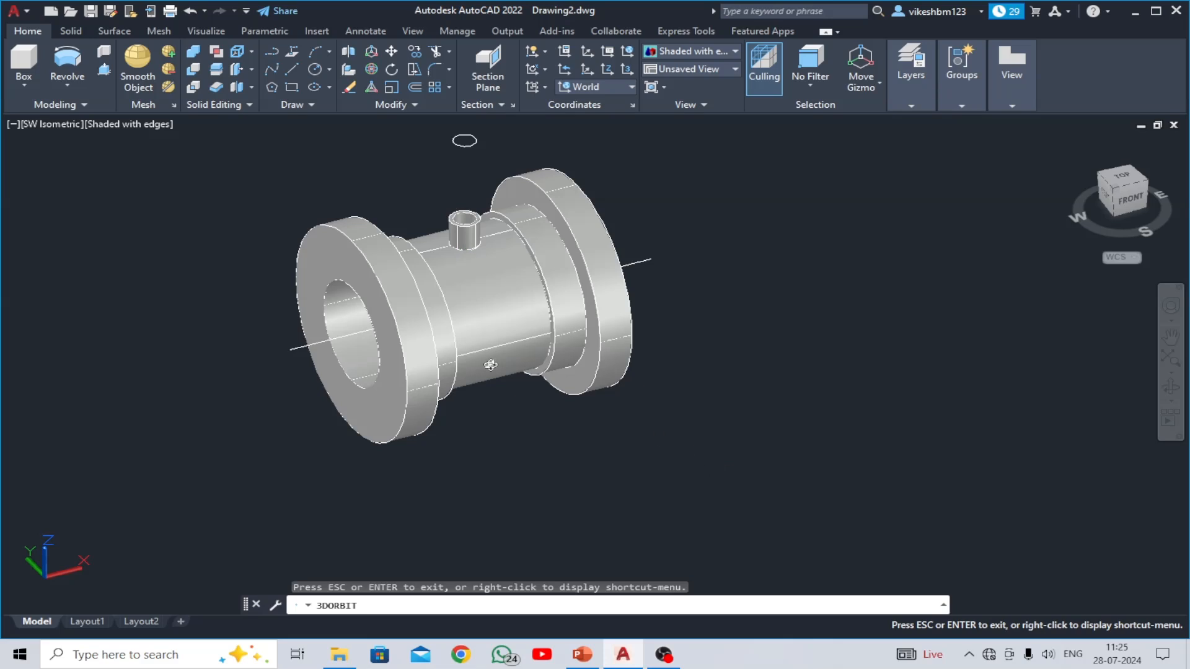
key("Escape")
middle_click_drag(492, 409, 499, 447)
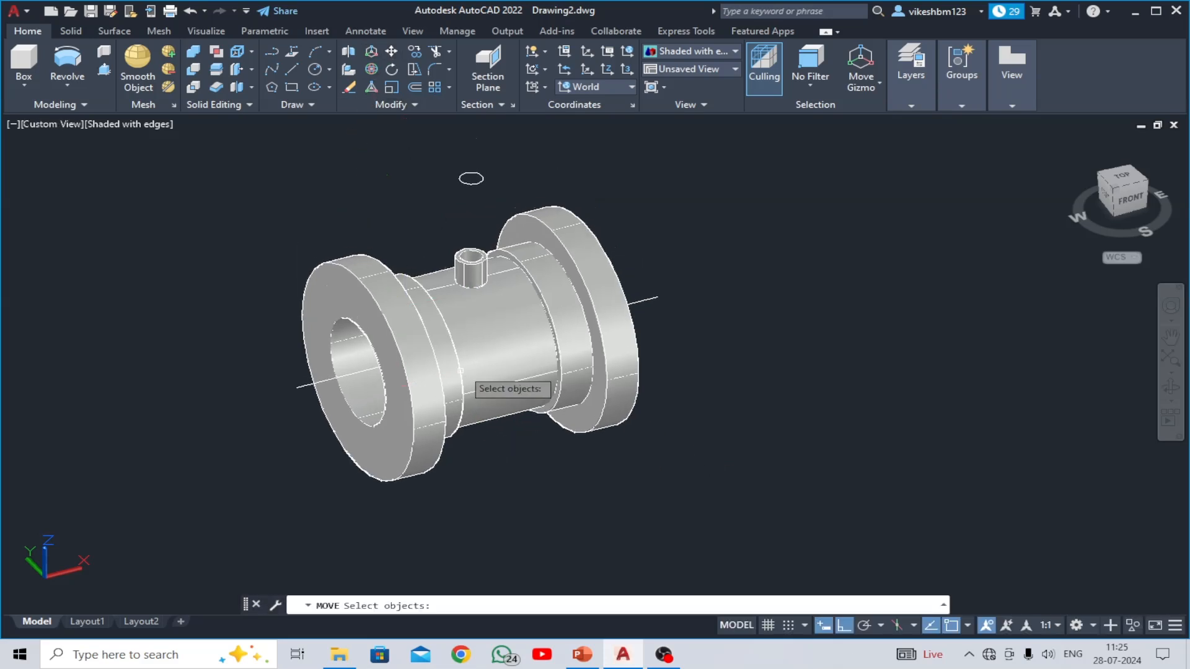
left_click(476, 344)
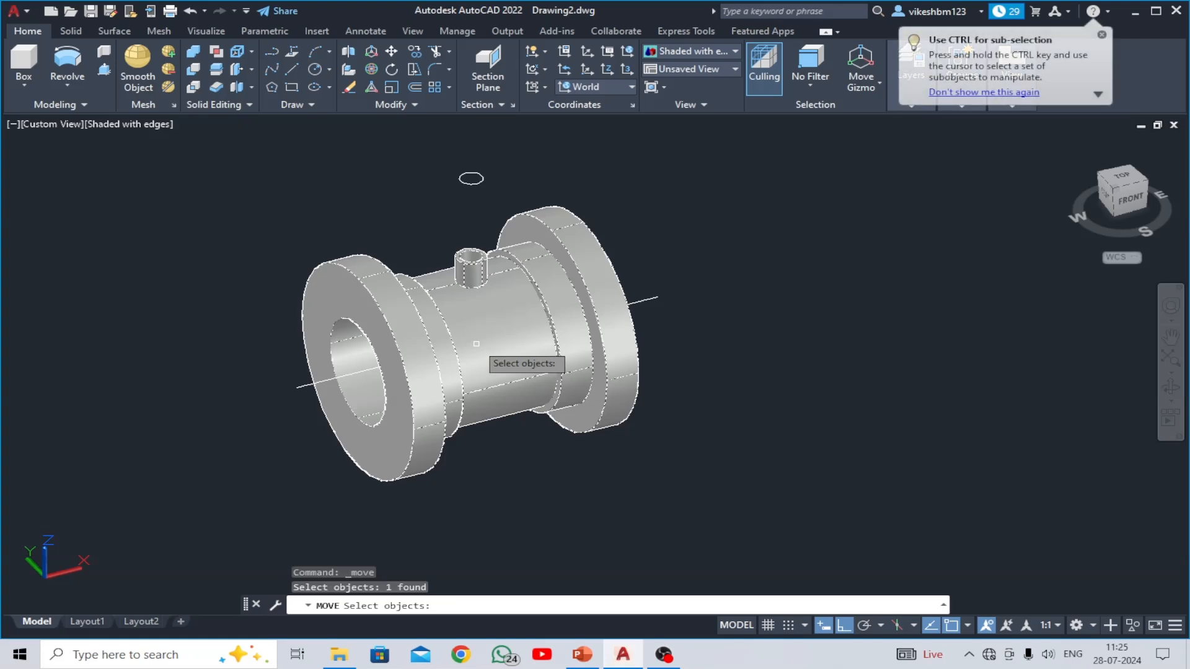
key("Return")
left_click(524, 489)
middle_click_drag(887, 428, 651, 475)
key("Escape")
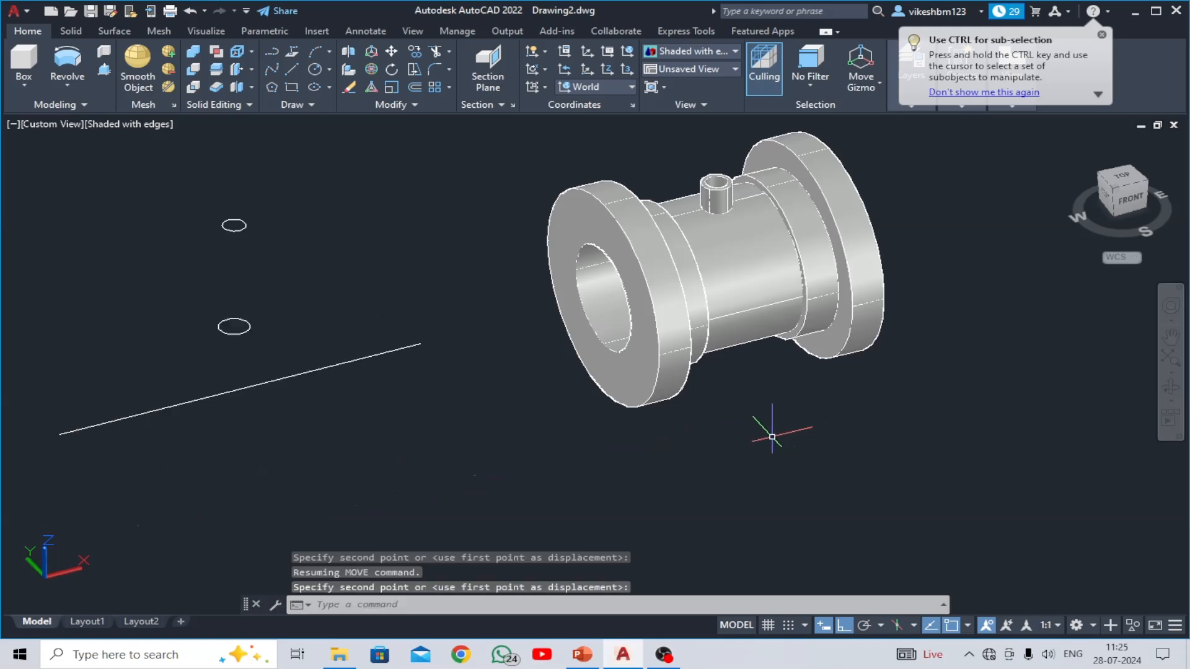
- Erase the leftover axis line and both construction circles
left_click(349, 87)
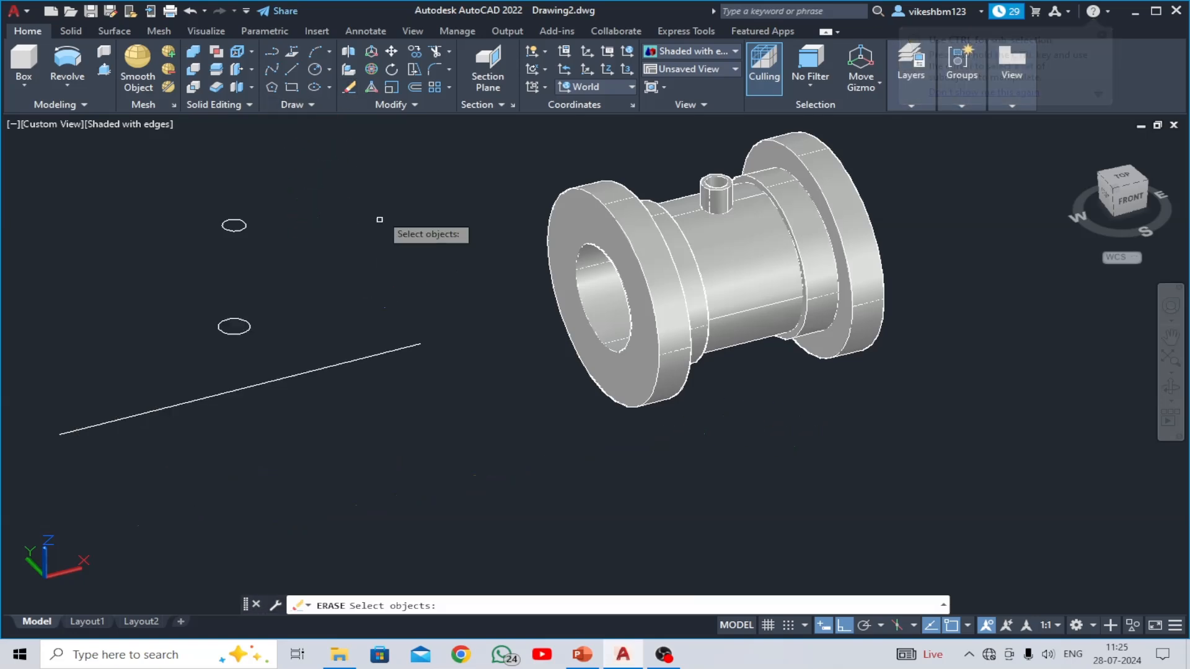
mouse_move(383, 186)
left_mouse_down()
mouse_move(170, 470)
mouse_move(166, 447)
left_mouse_up()
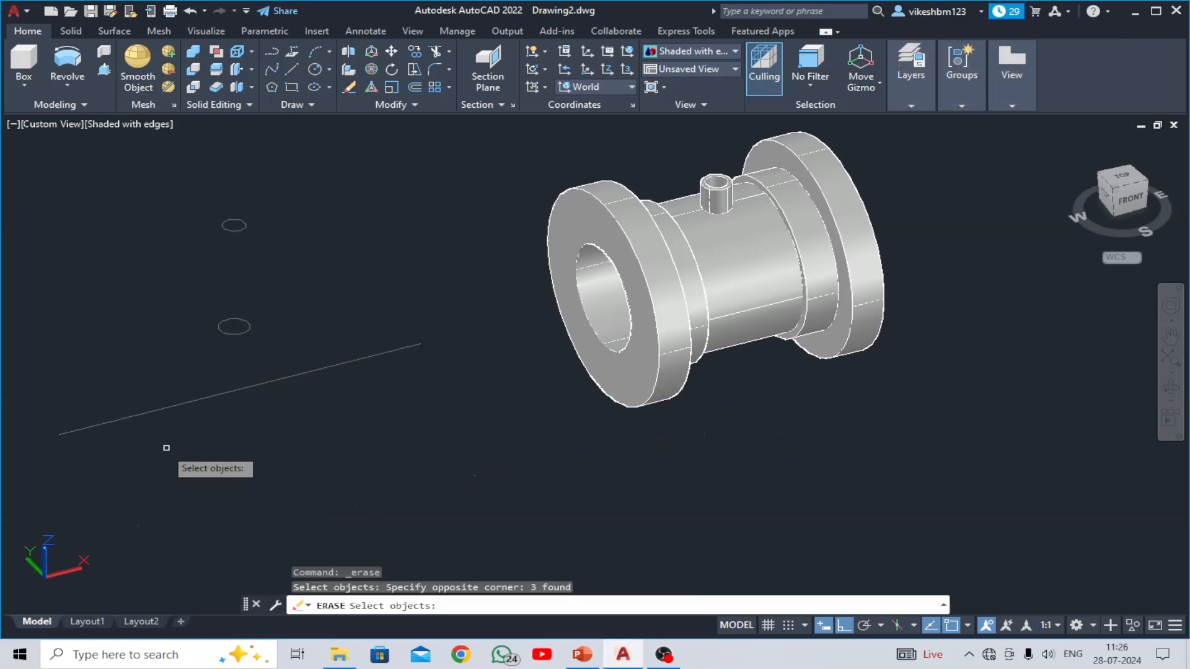
key("Return")
- Change the flanged solid's color property to index color 91
middle_click_drag(619, 365, 433, 434)
left_click(554, 306)
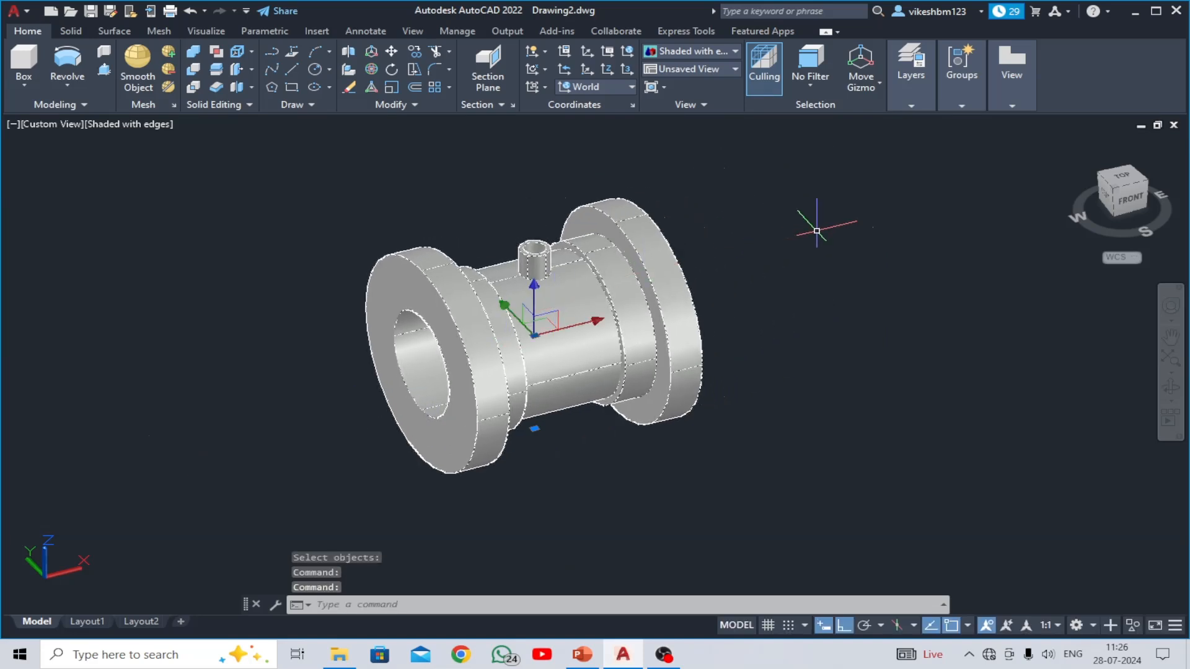
right_click(846, 233)
left_click(868, 578)
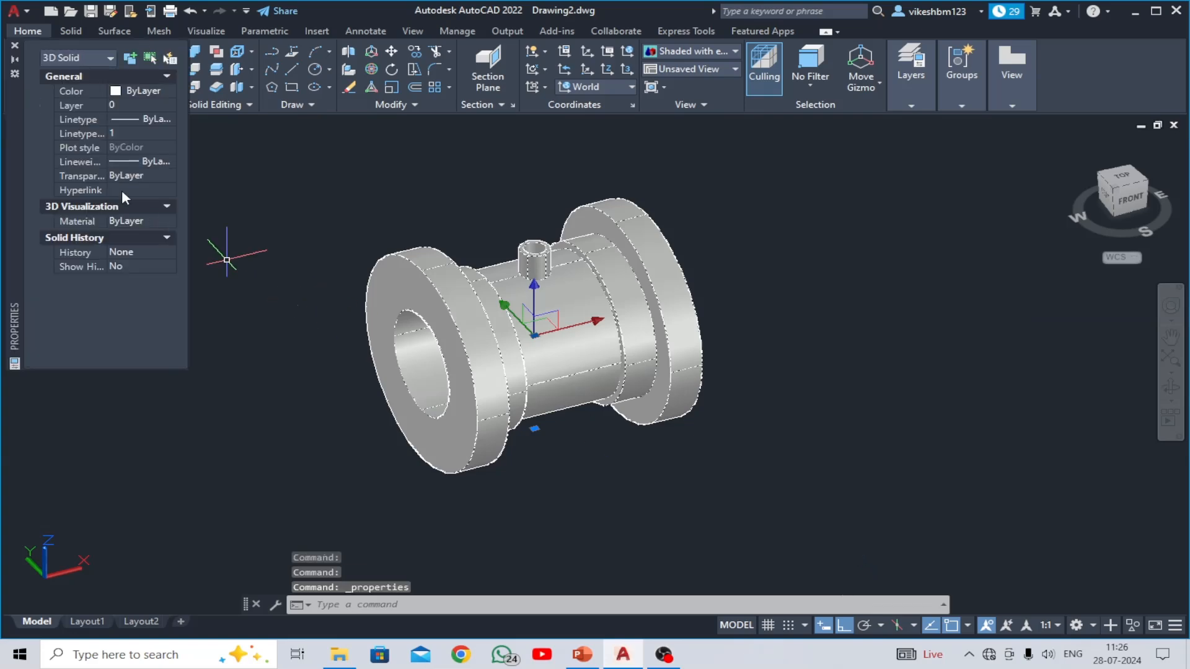
left_click(133, 93)
left_click(156, 226)
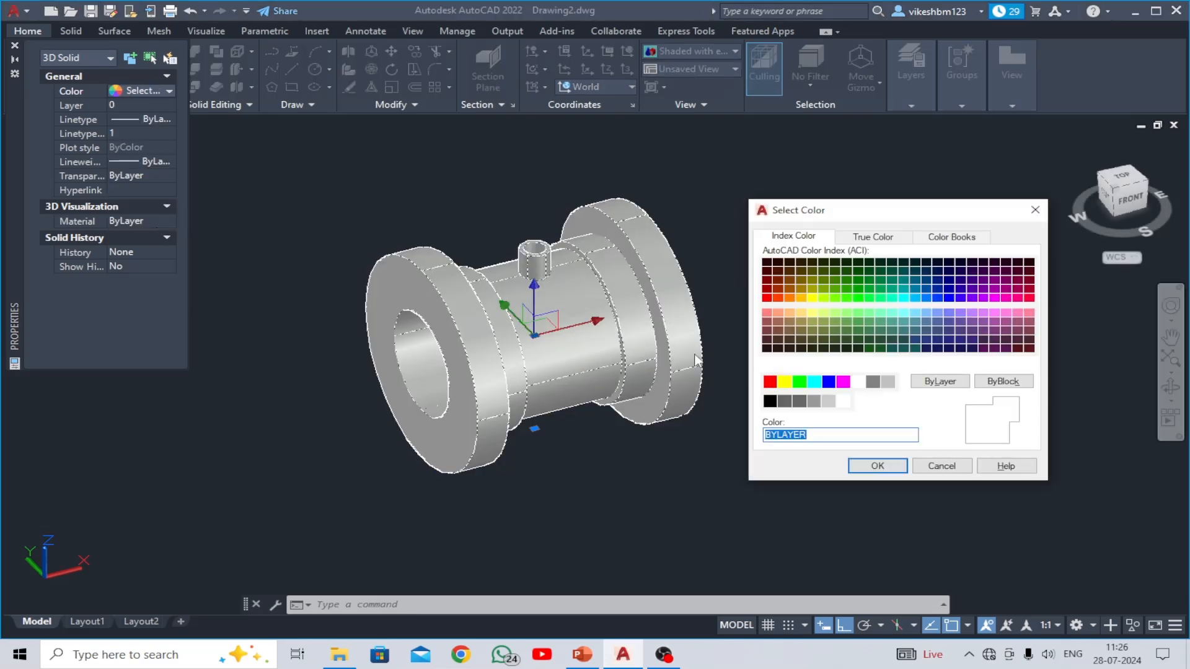
left_click(858, 313)
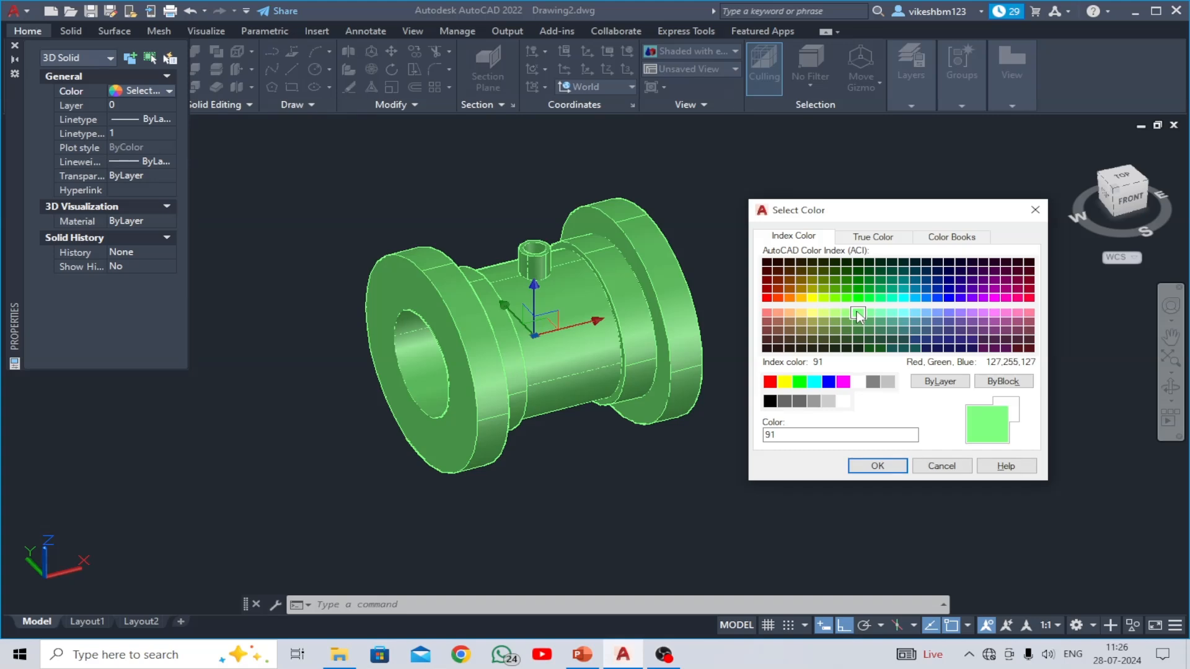
left_click(861, 465)
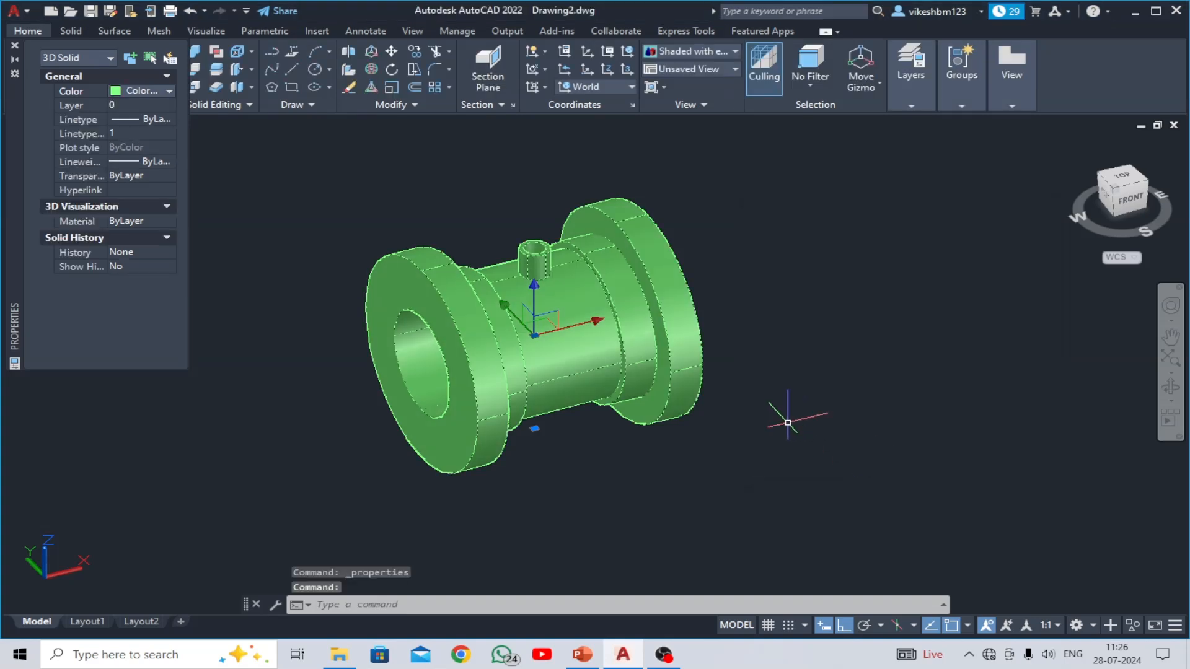
left_click(16, 49)
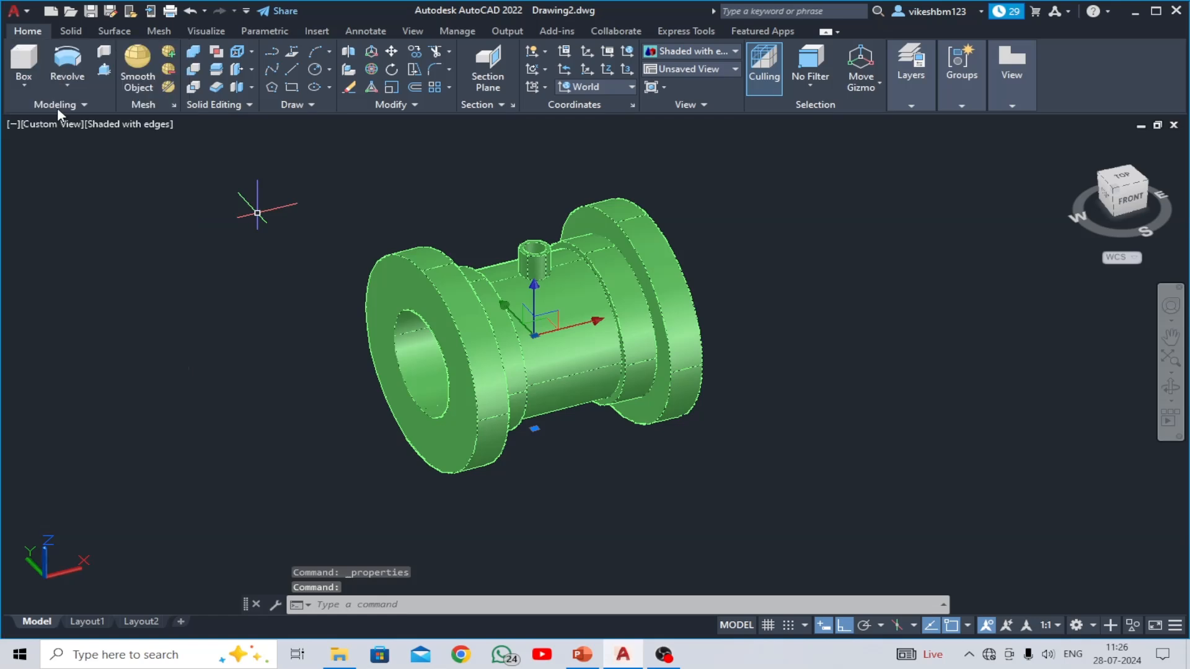
key("Escape")
- Switch the visual style to 2D Wireframe and show the model in the Top view
middle_click_drag(718, 422, 724, 434, "shift")
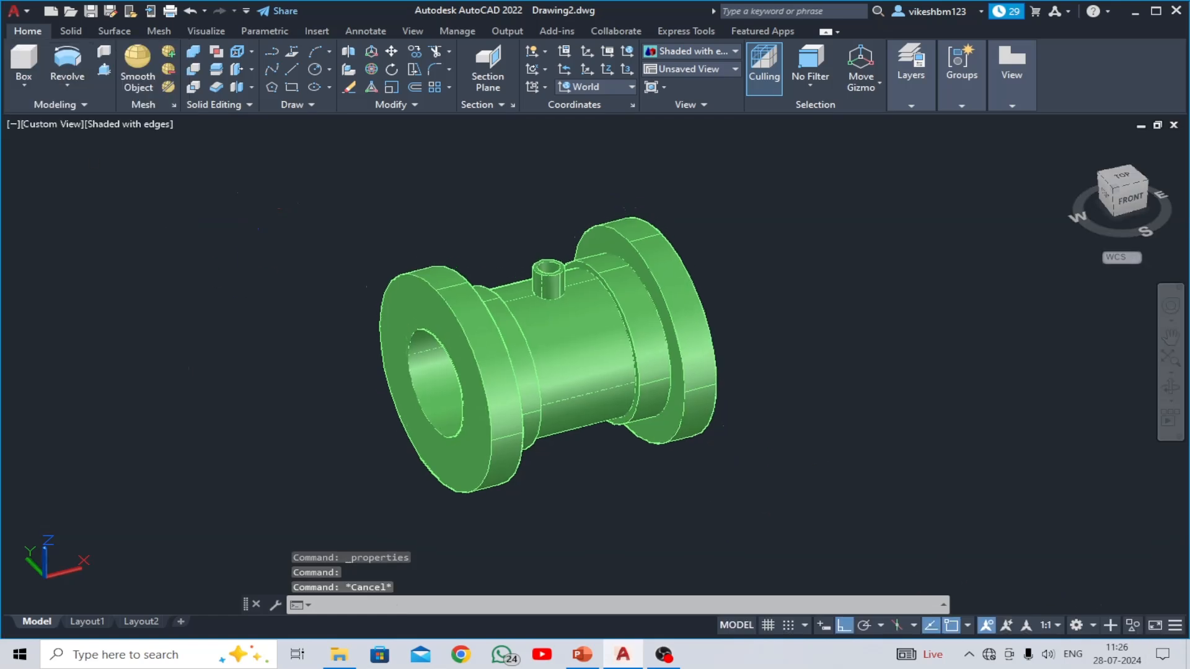
left_click(118, 124)
left_click(133, 163)
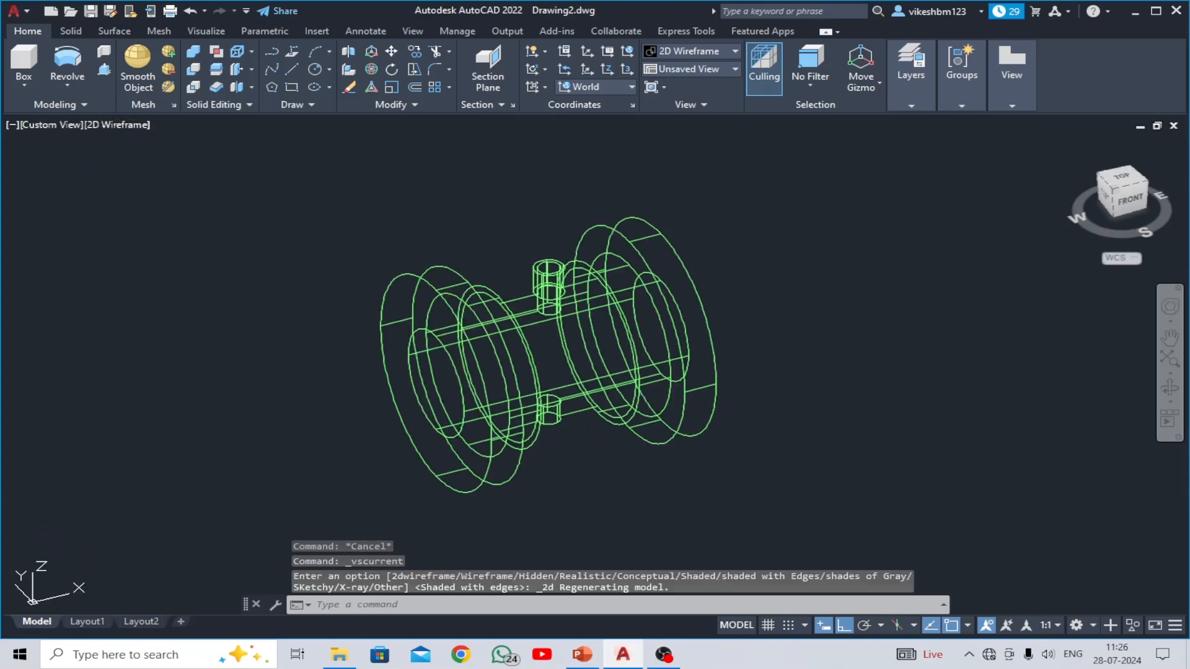
left_click(39, 125)
left_click(52, 163)
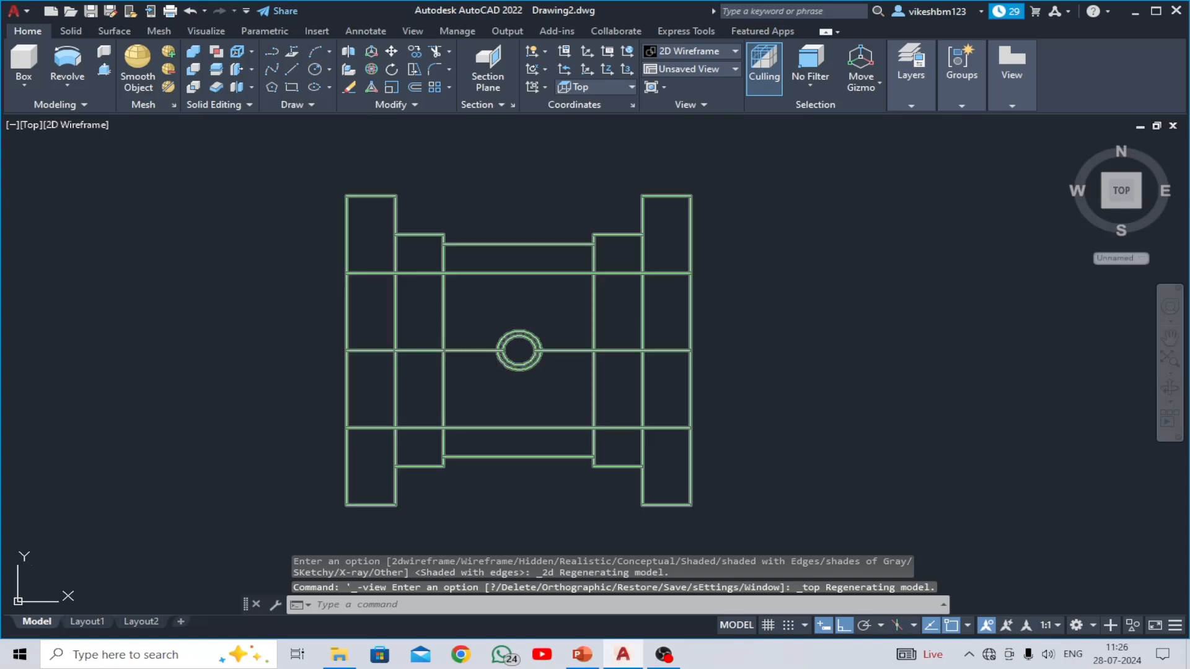
- Define the solid as a block named Brasses with its base point at the boss circle's center, and display the drawing's insertable blocks
left_click(308, 30)
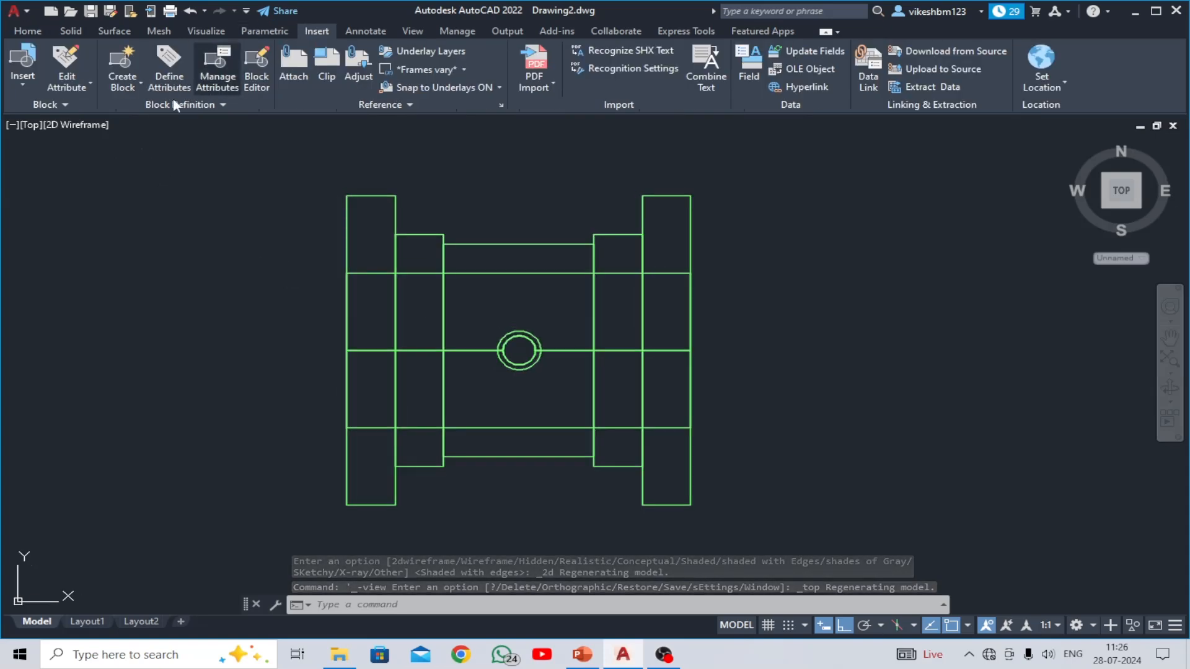
left_click(131, 80)
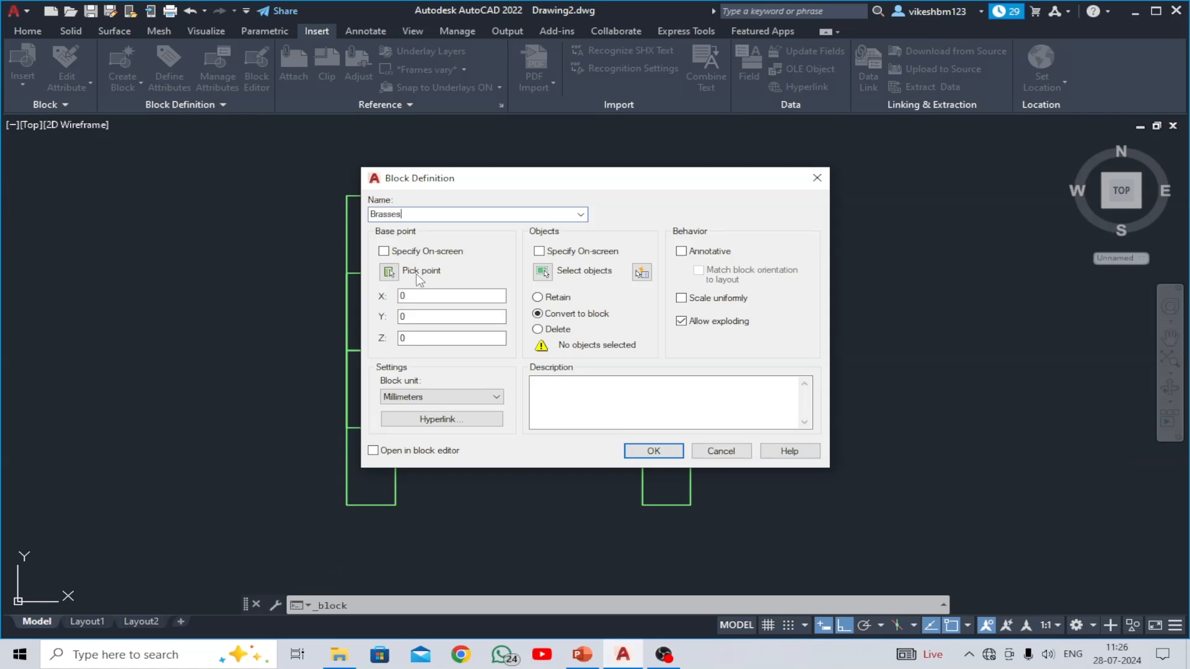
left_click(543, 273)
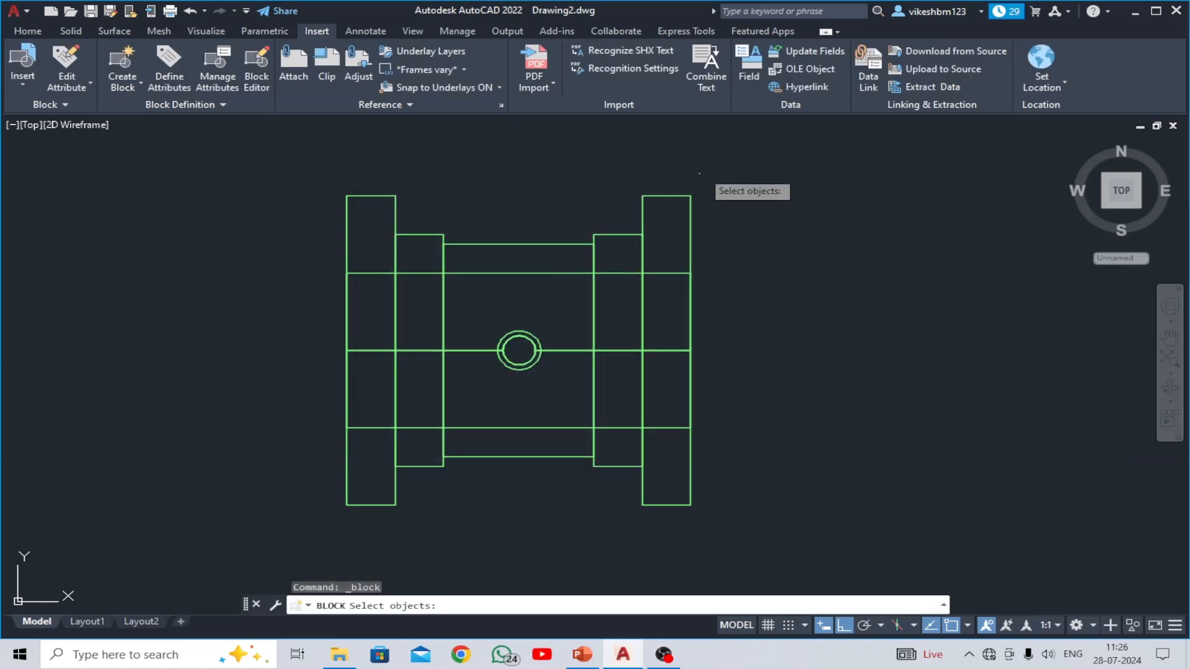
left_click(723, 156)
left_click(213, 523)
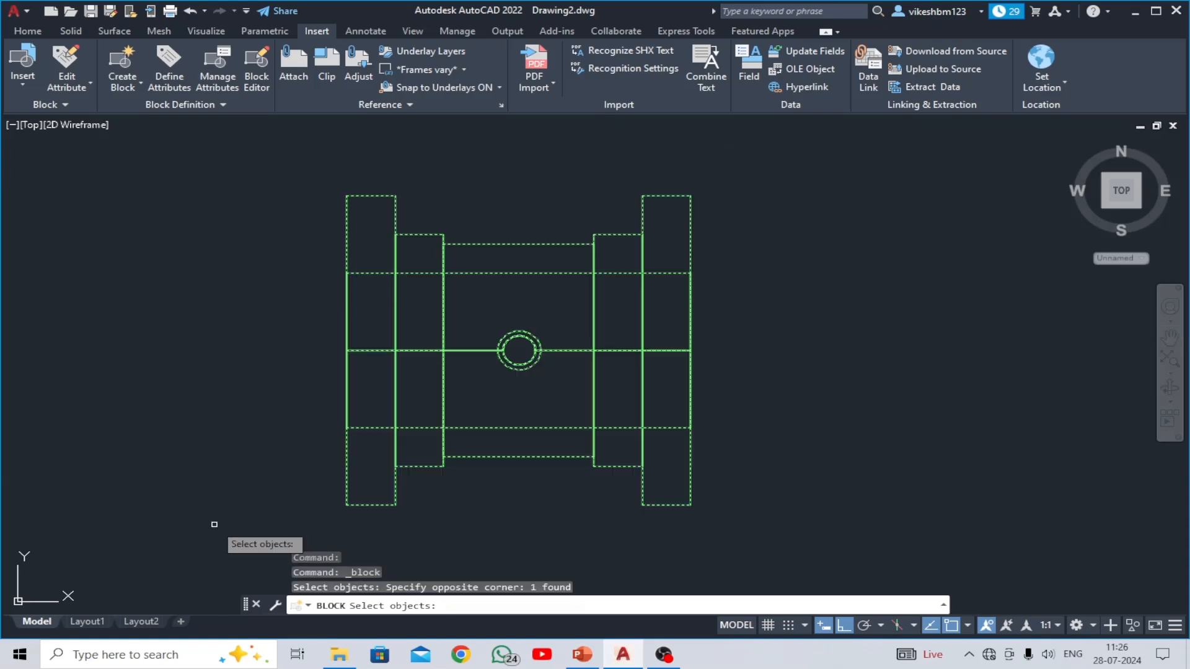
key("Return")
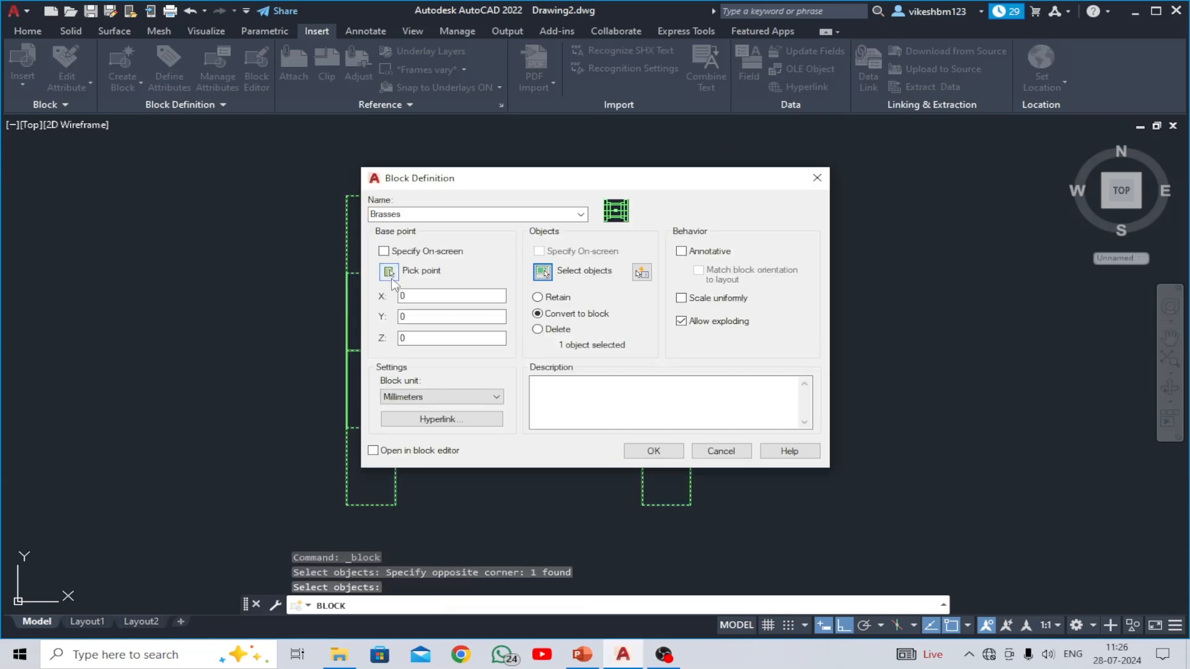
left_click(390, 277)
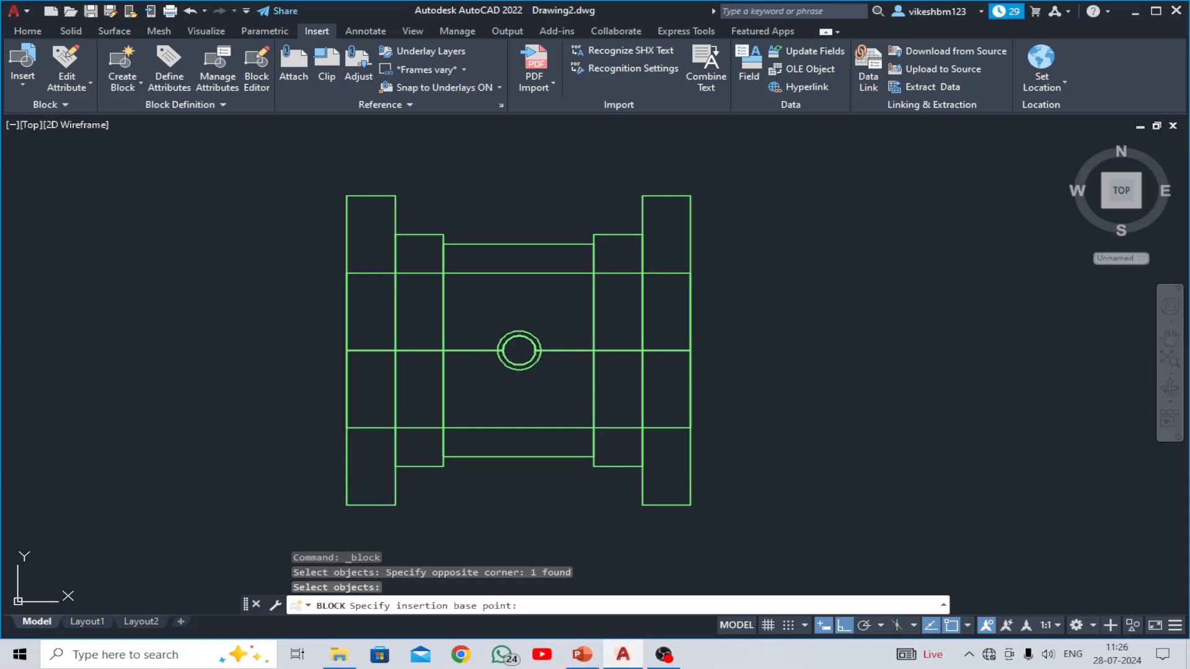
left_click(525, 353)
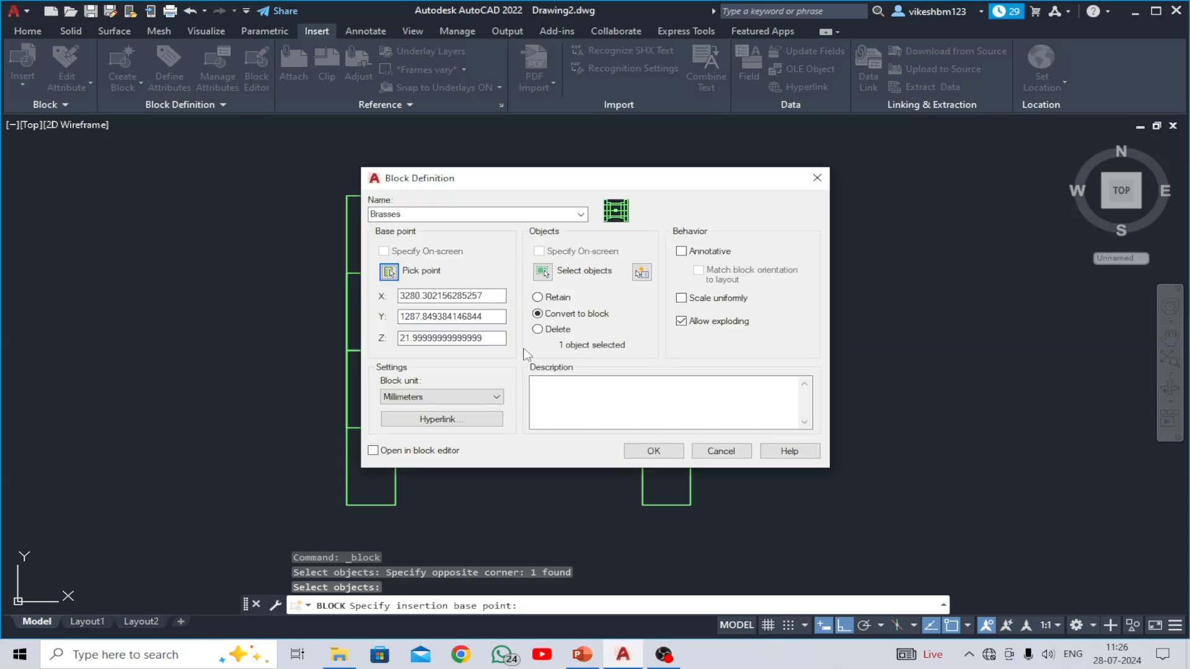
left_click(634, 452)
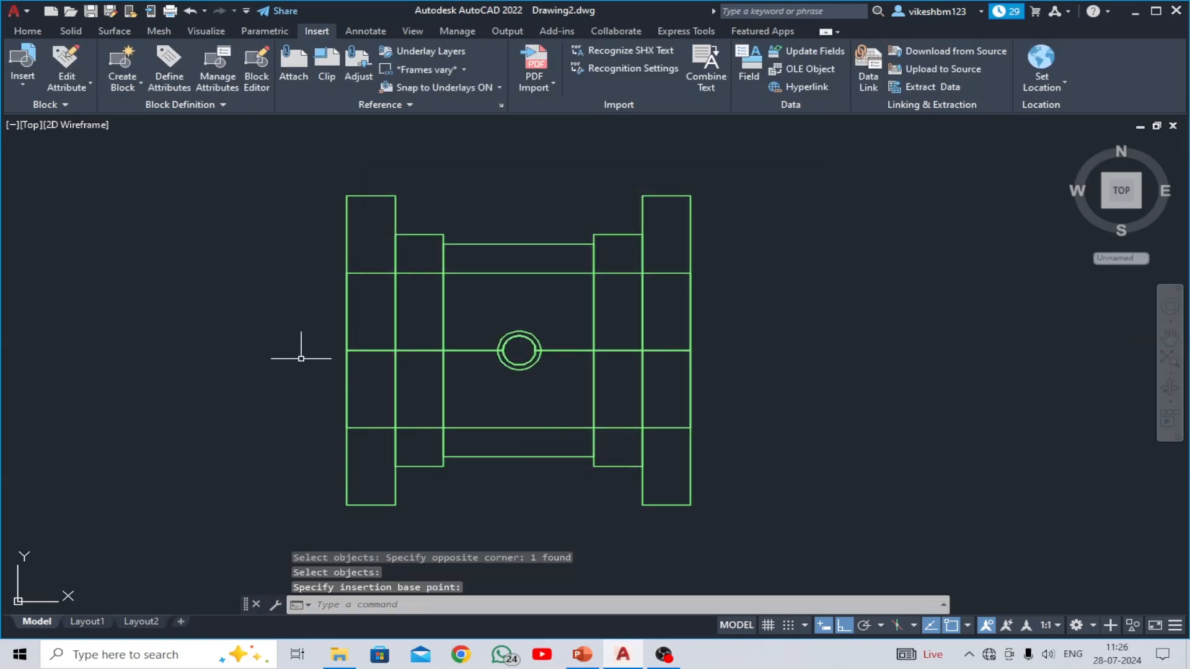
left_click(28, 87)
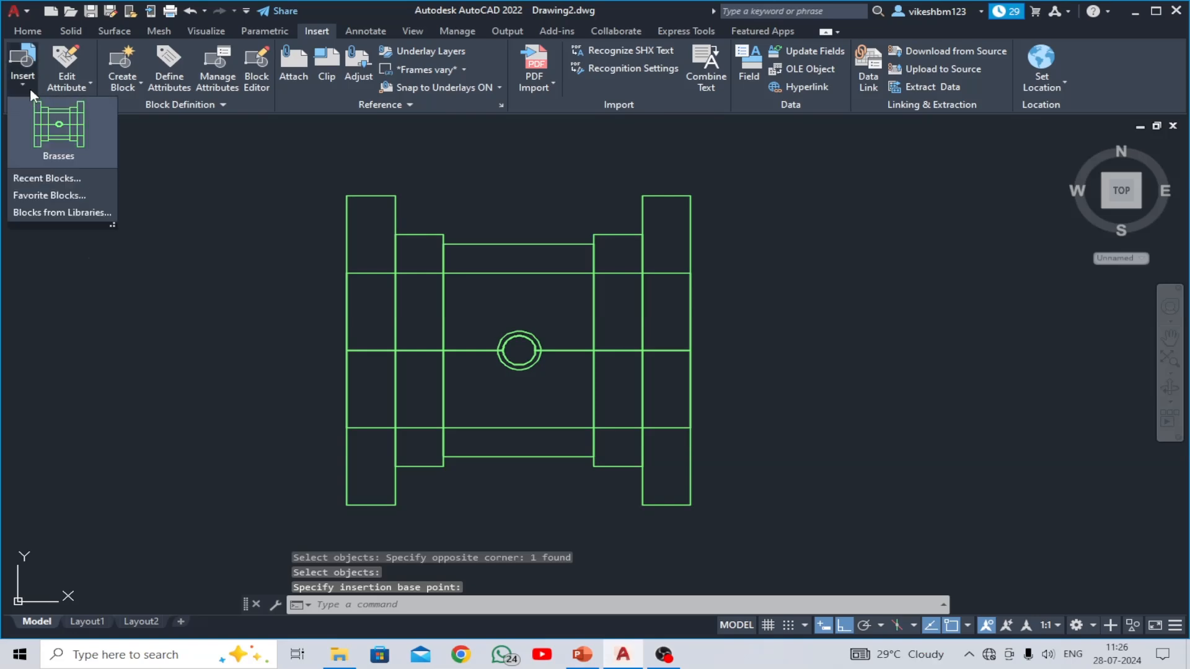